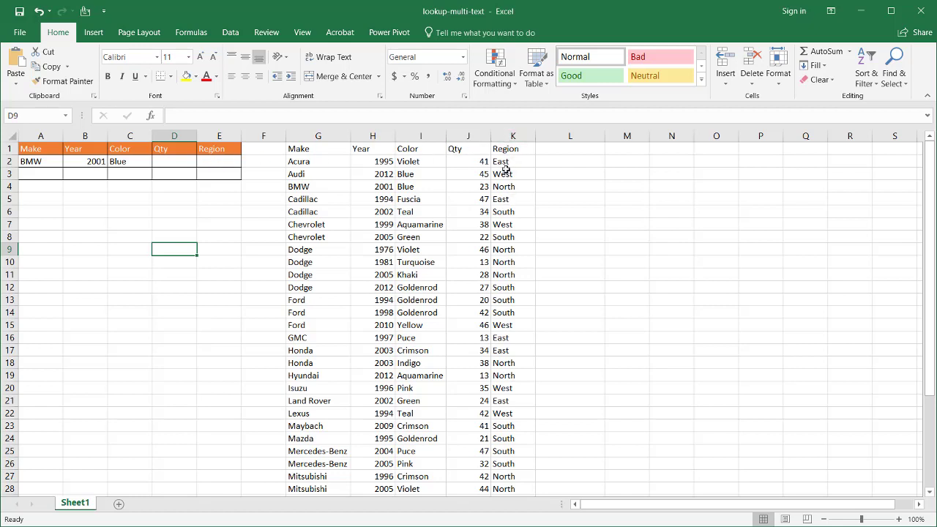
- Start a SUMPRODUCT formula in the Qty cell D2 with the Make data range G2:G38 as its first array
click(177, 160)
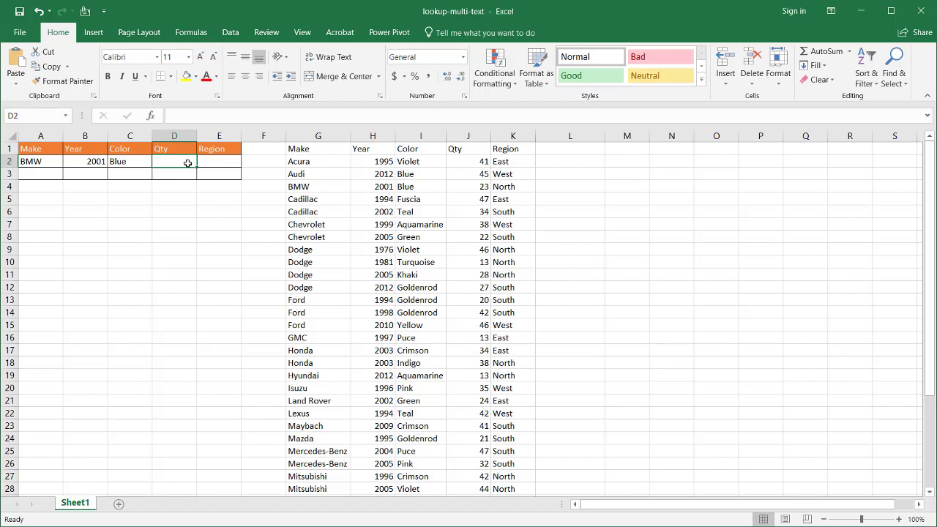
text(=)
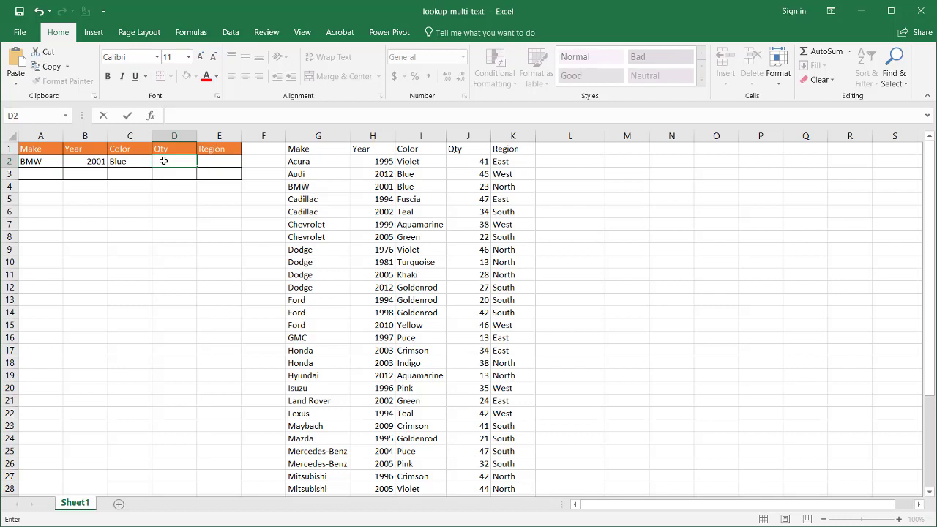
text(=)
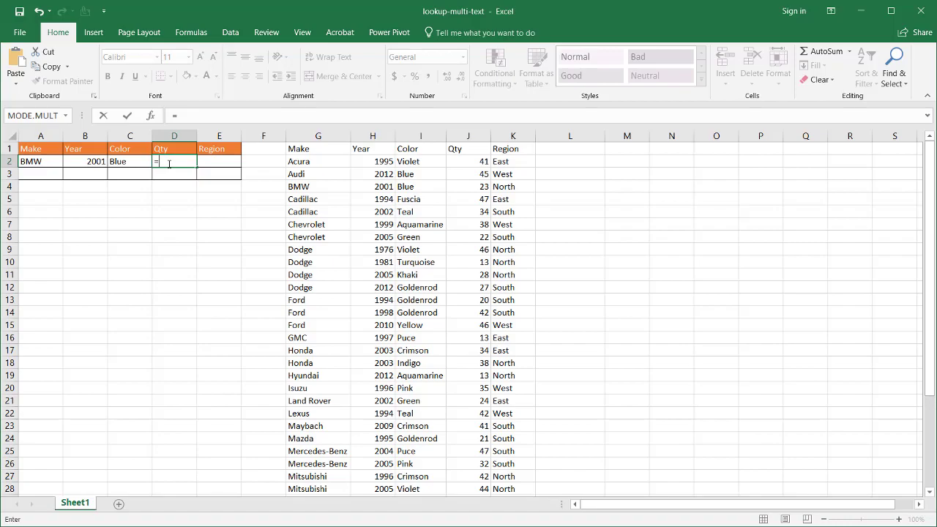
text(sump)
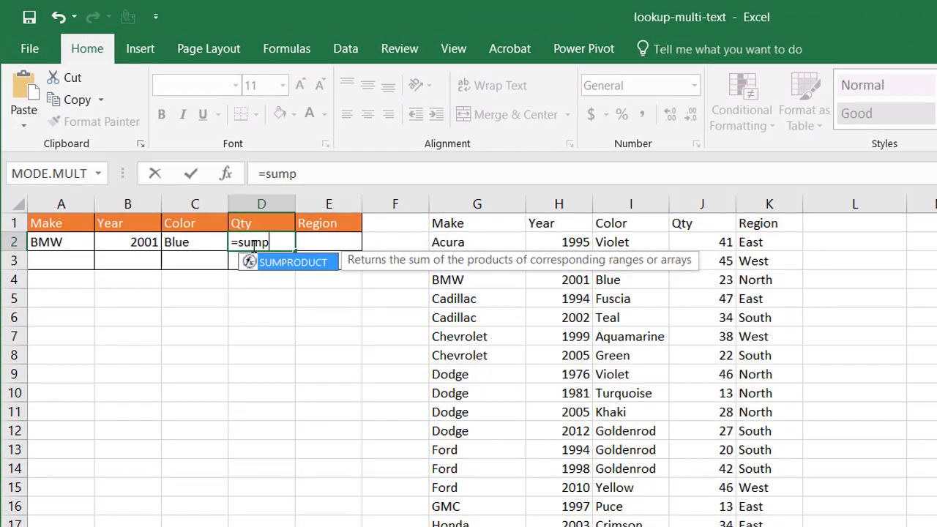
key(Tab)
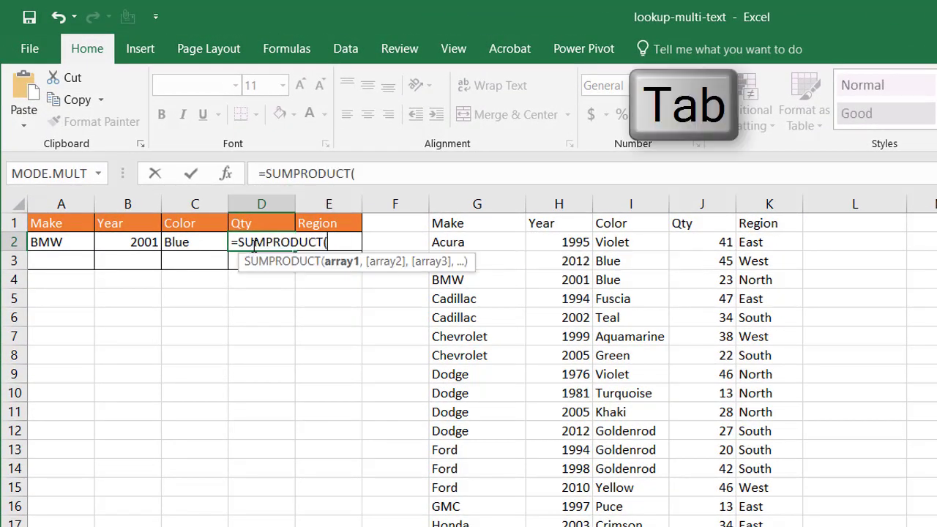
click(484, 242)
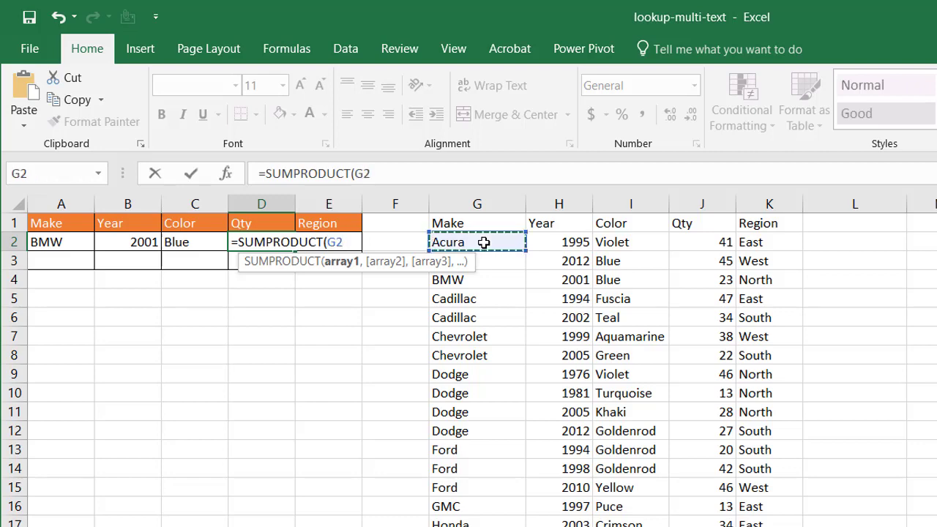
key(ctrl+shift+Down)
scroll(484, 243, down, 1)
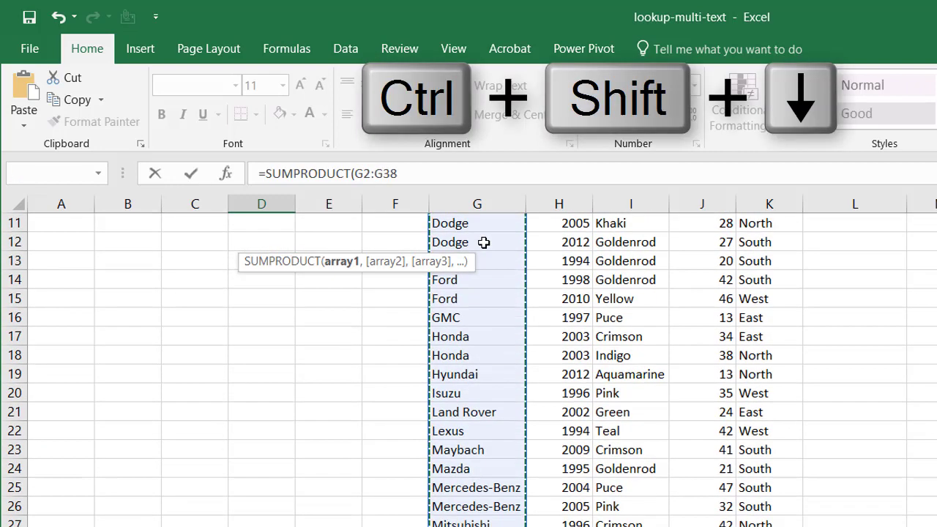
- Make the Make range in the D2 formula absolute as $G$2:$G$38
click(357, 173)
key(F4)
click(405, 173)
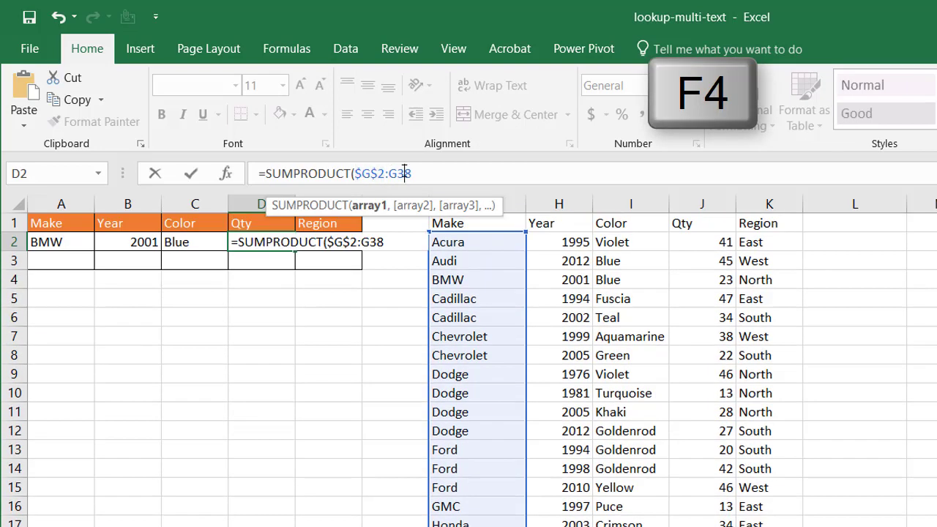
key(F4)
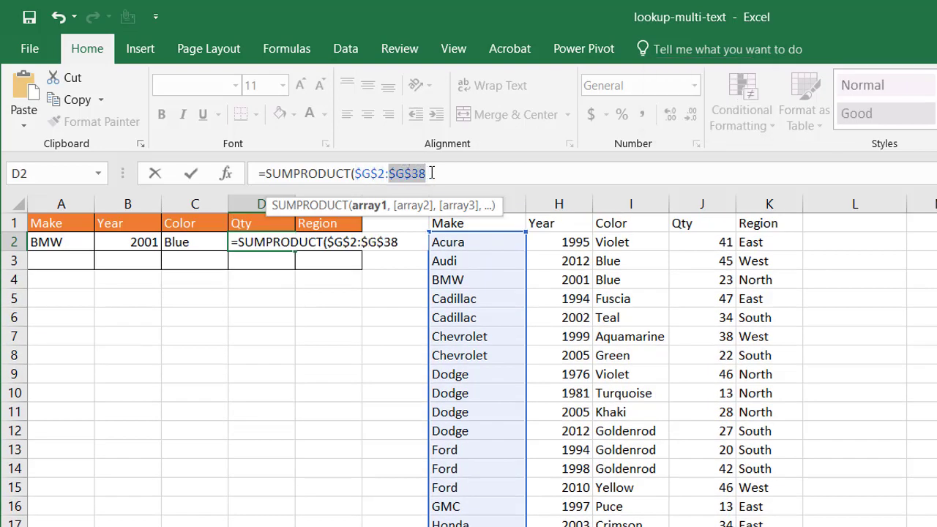
click(432, 175)
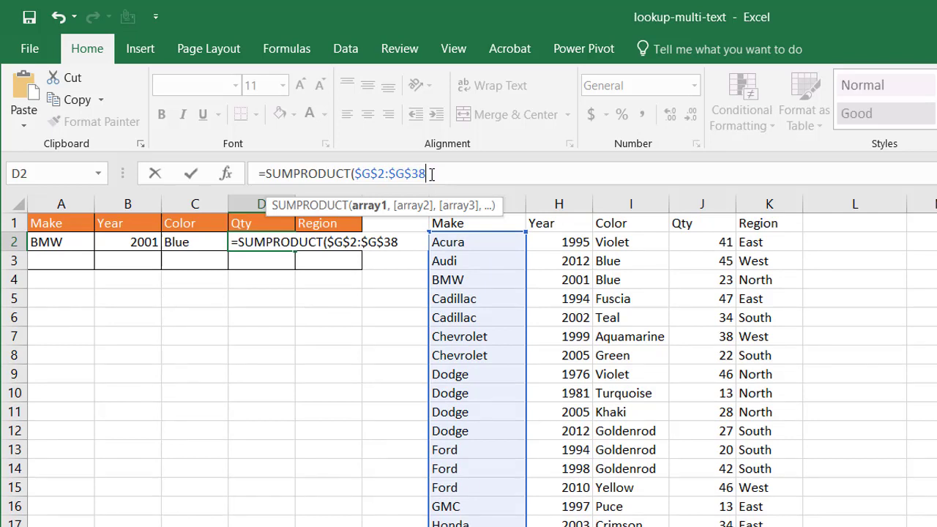
- Compare the Make range with A2 and enclose the condition in parentheses: ($G$2:$G$38=A2)
click(65, 241)
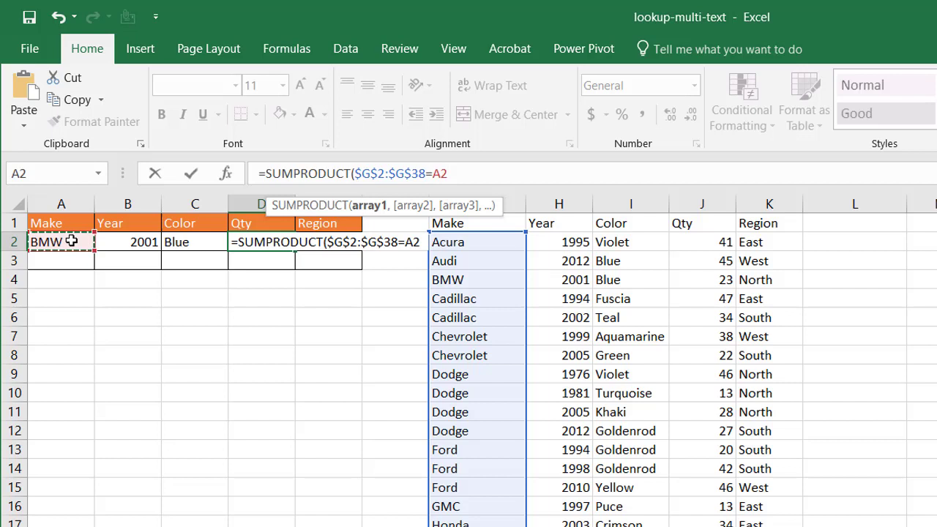
click(353, 173)
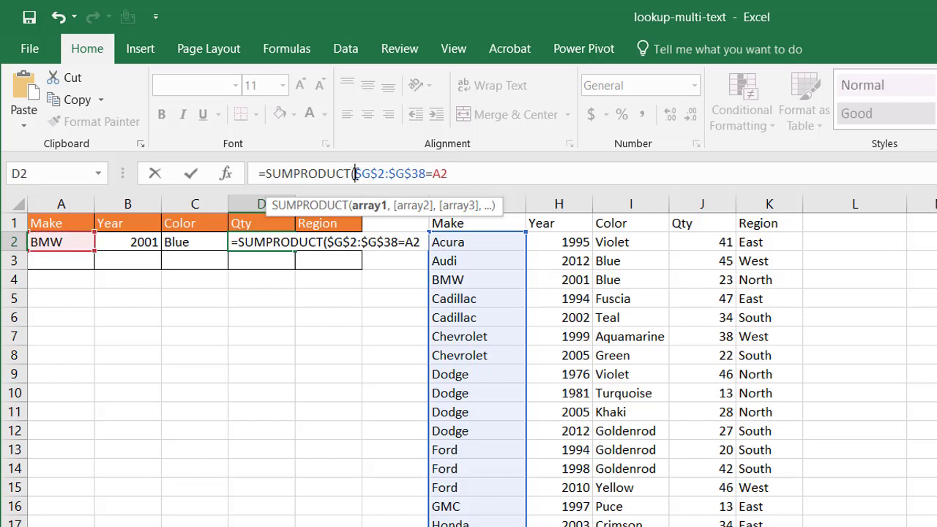
text(()
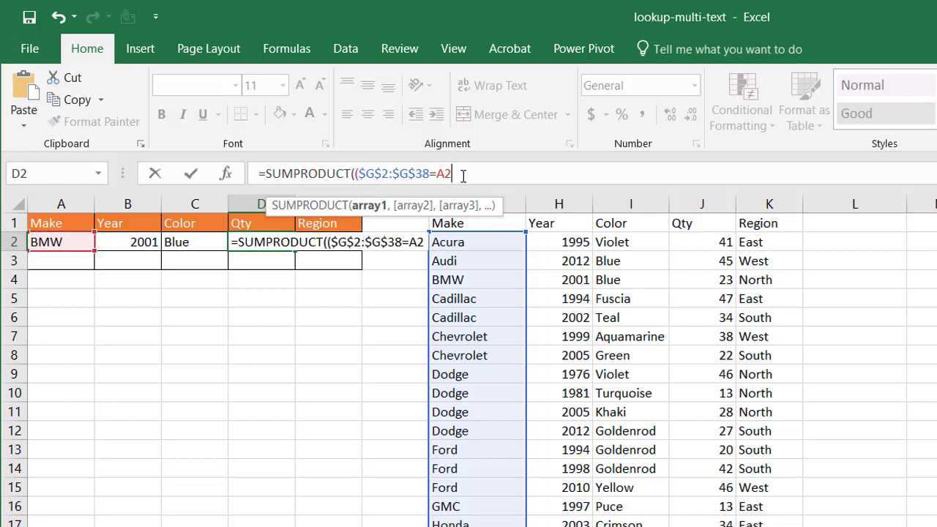
text())
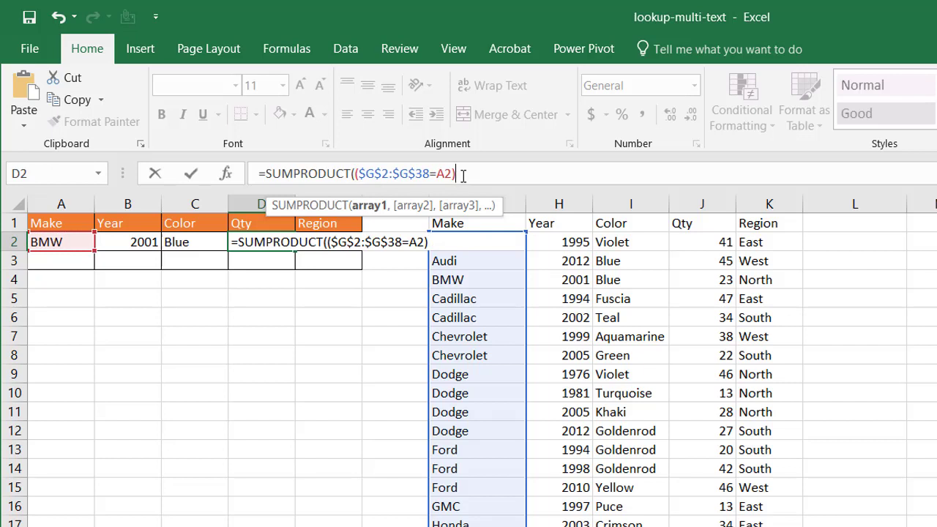
- Multiply the Make condition by a Year condition comparing the absolute range with B2: *($H$2:$H$38=B2)
text(*)
text(()
click(559, 242)
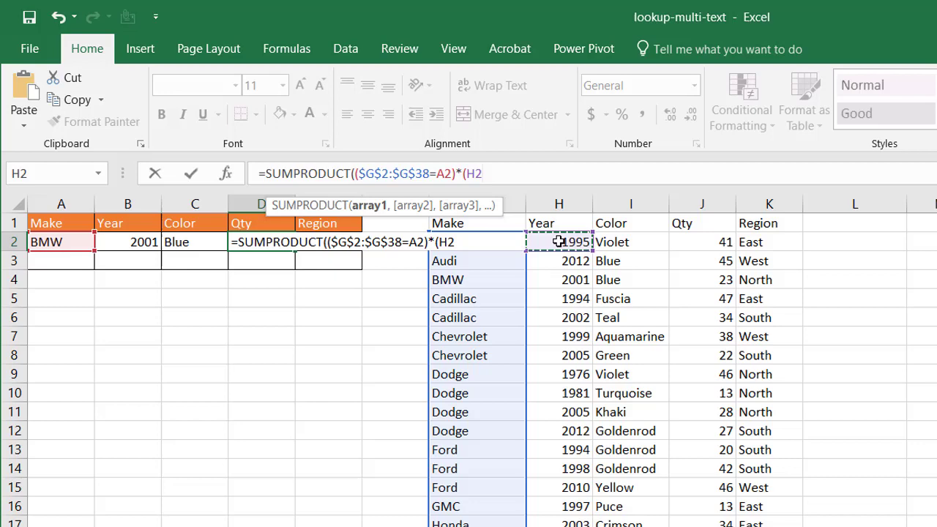
key(ctrl+shift+Down)
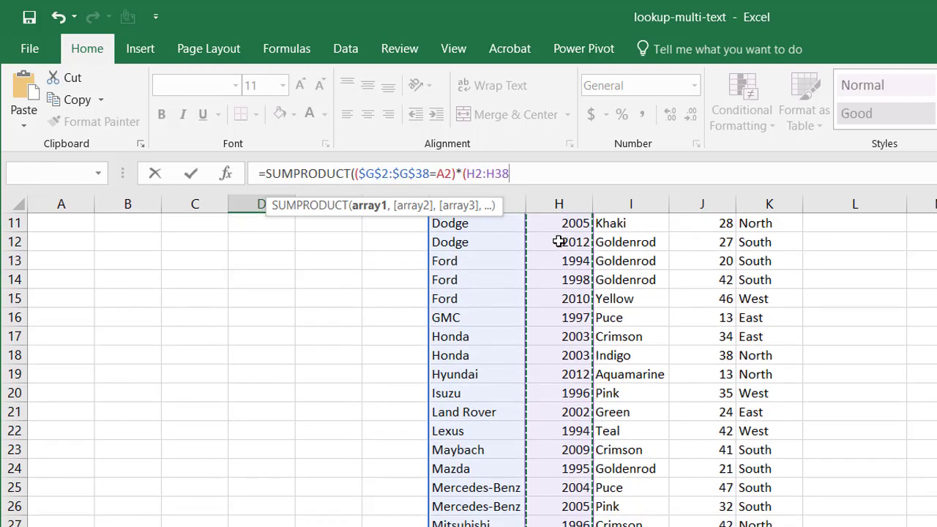
key(F4)
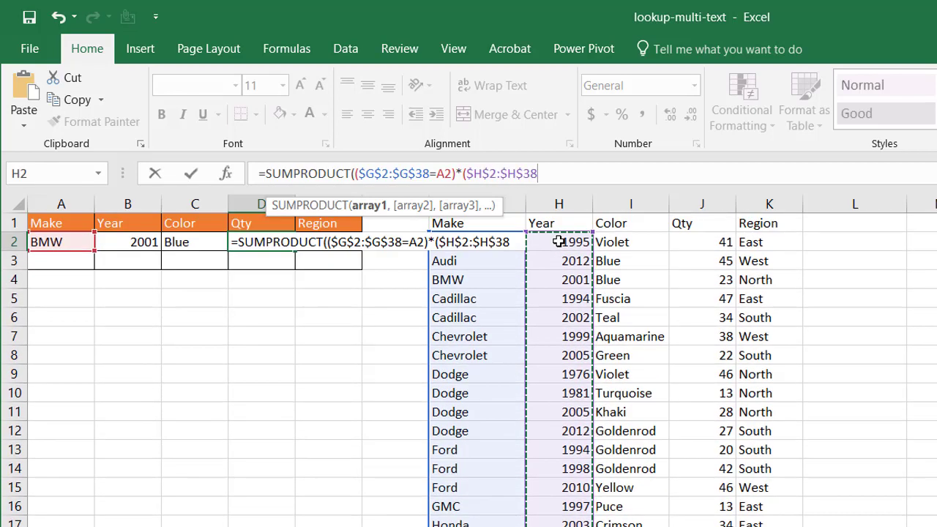
text(=)
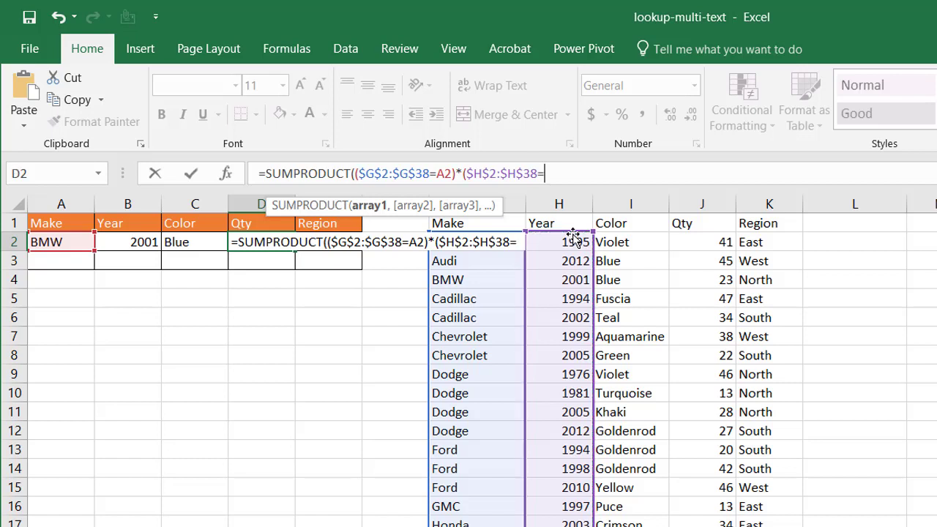
click(137, 241)
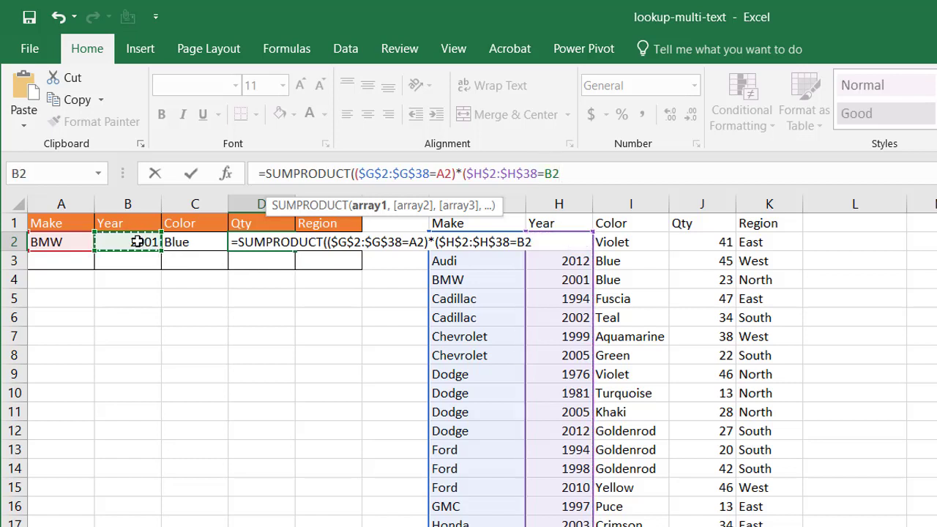
text()()
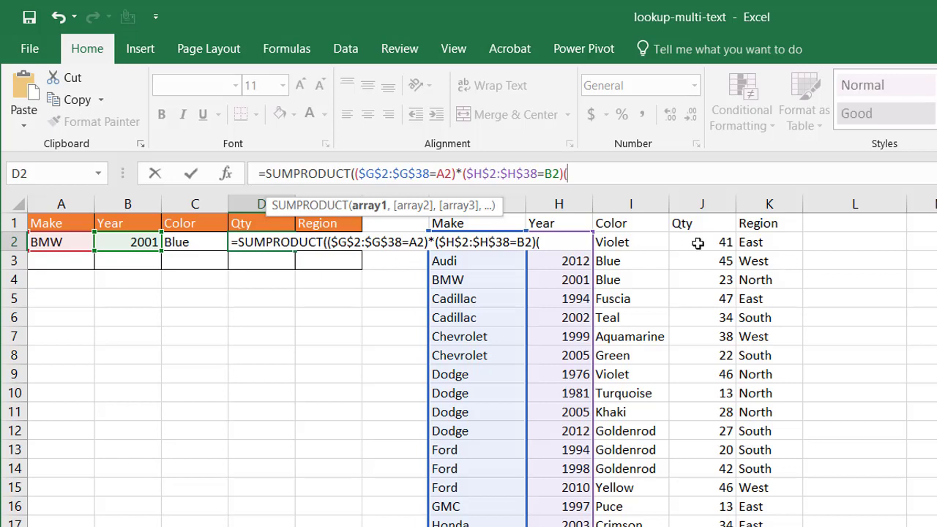
- Multiply the formula by a Color condition comparing the absolute range with C2: *($I$2:$I$38=C2)
key(BackSpace)
text(*()
click(649, 243)
key(ctrl+shift+Down)
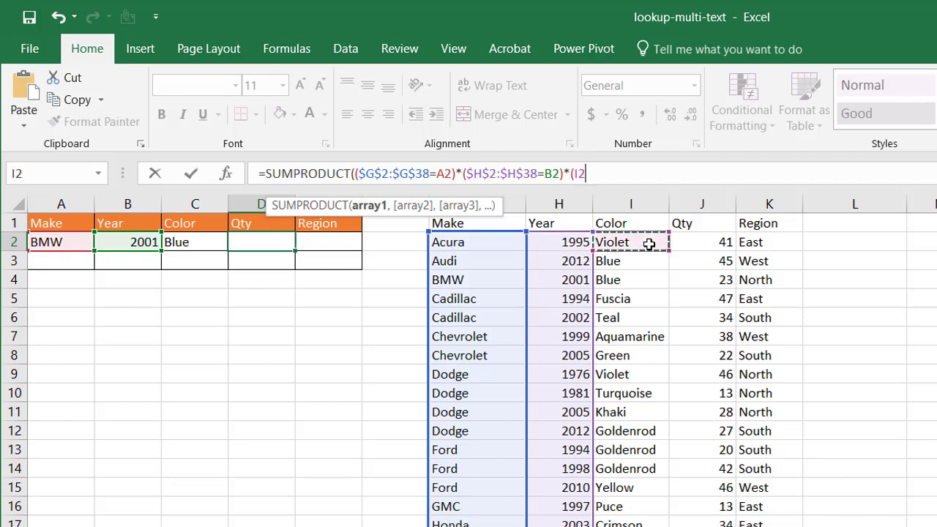
key(F4)
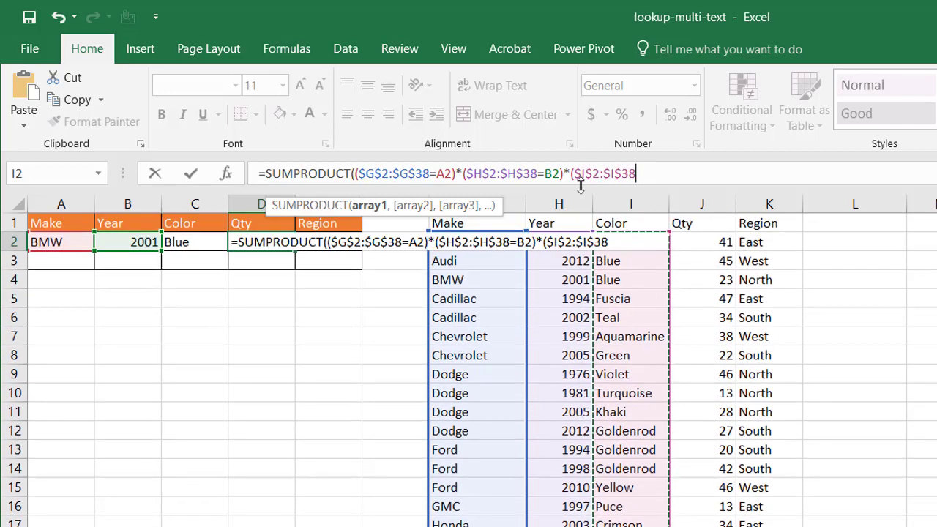
text(=)
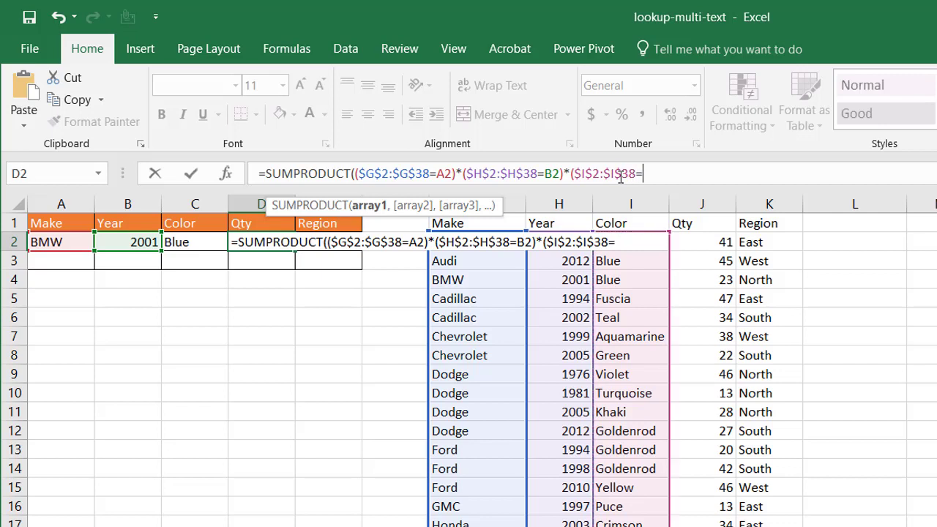
click(193, 245)
text())
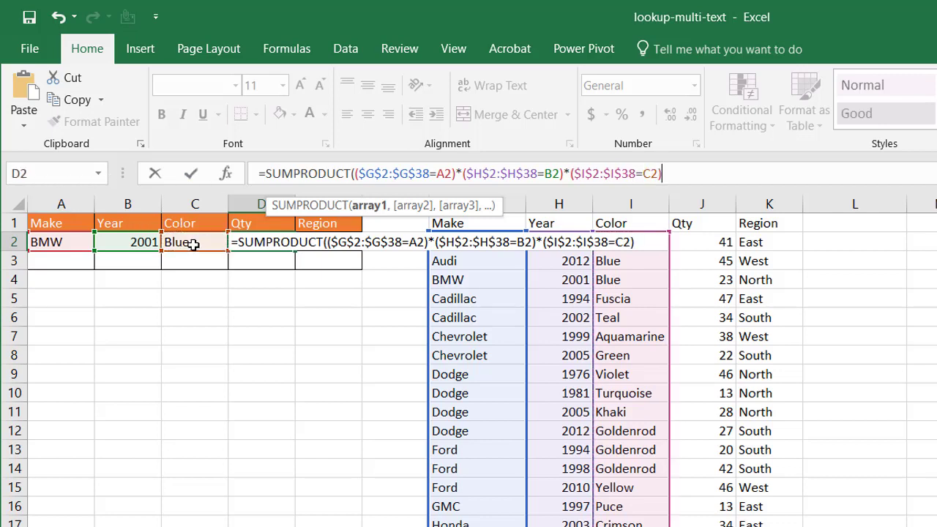
- Multiply the conditions by the absolute Qty range ($J$2:$J$38), complete the formula with the proposed closing parenthesis, and check the matching Qty in J4
text(*()
click(703, 242)
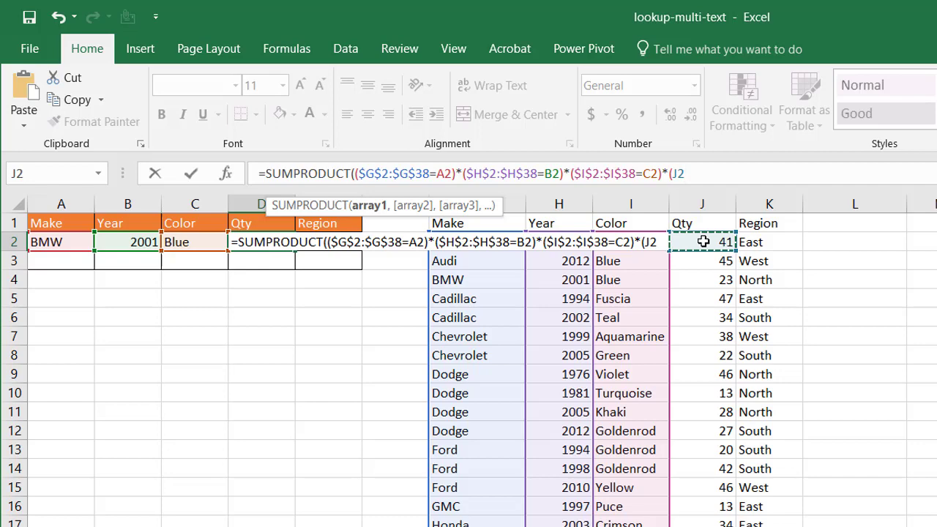
key(ctrl+shift+Down)
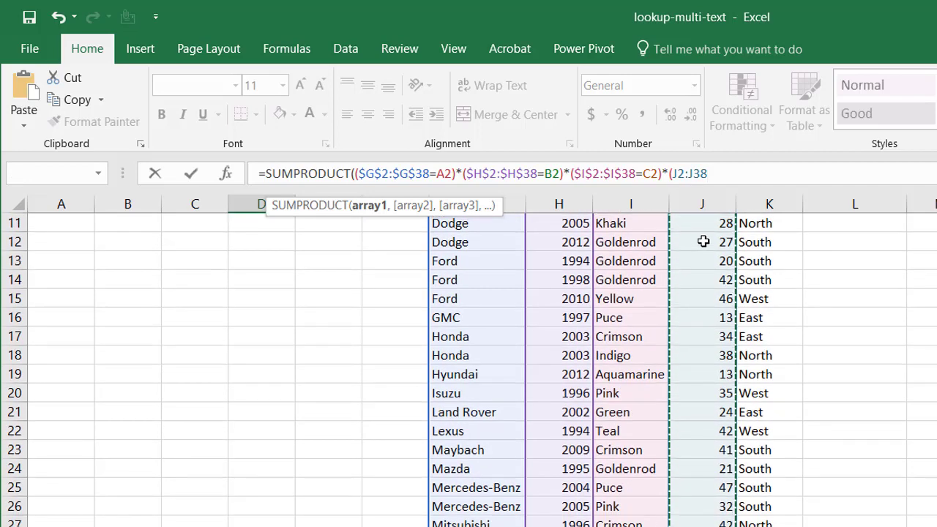
key(F4)
text())
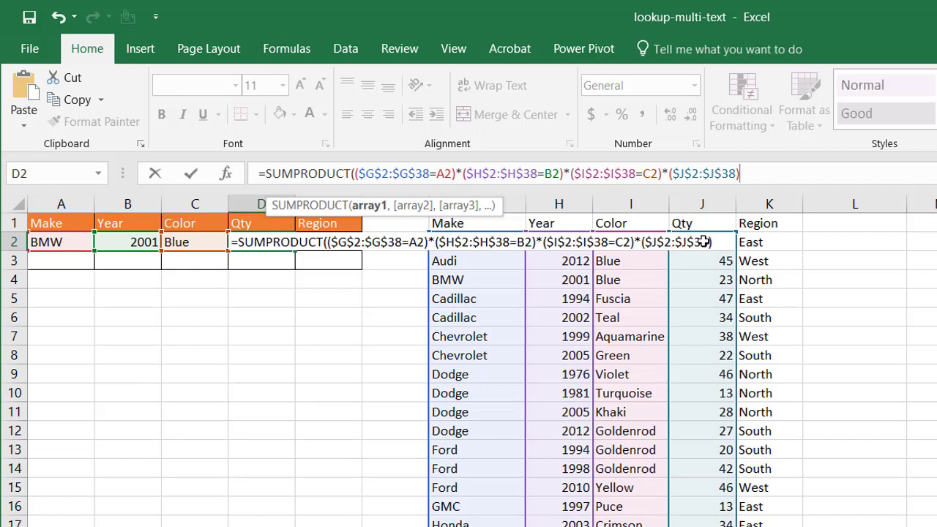
key(Return)
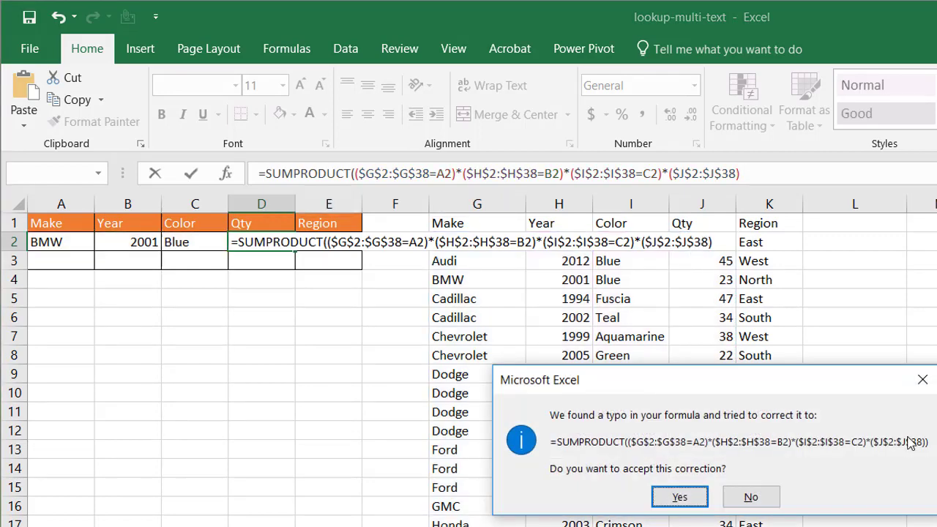
click(681, 501)
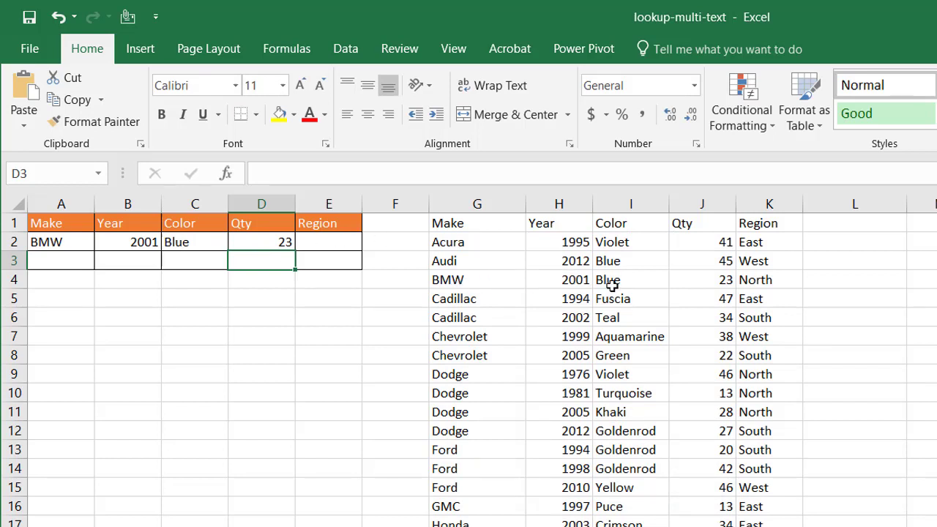
click(694, 278)
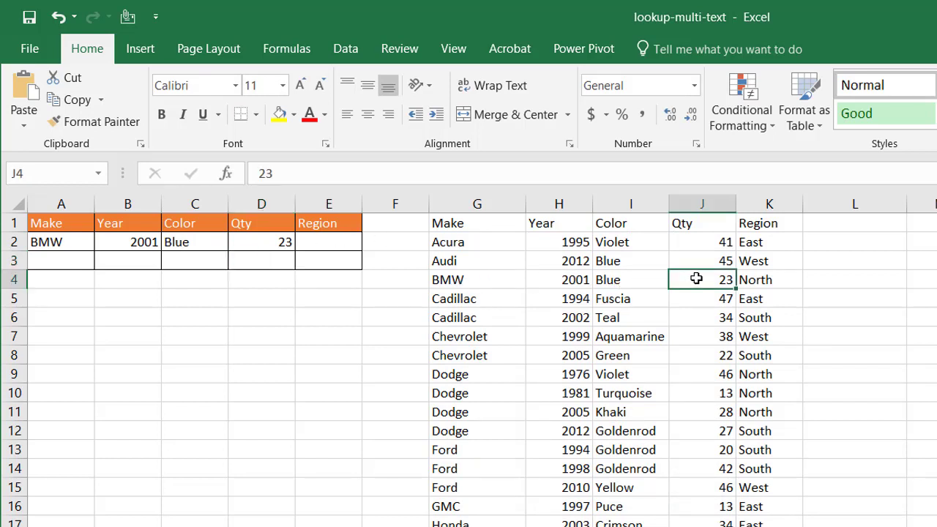
- Copy the text of the SUMPRODUCT formula in D2 and paste it into the Region cell E2
click(273, 244)
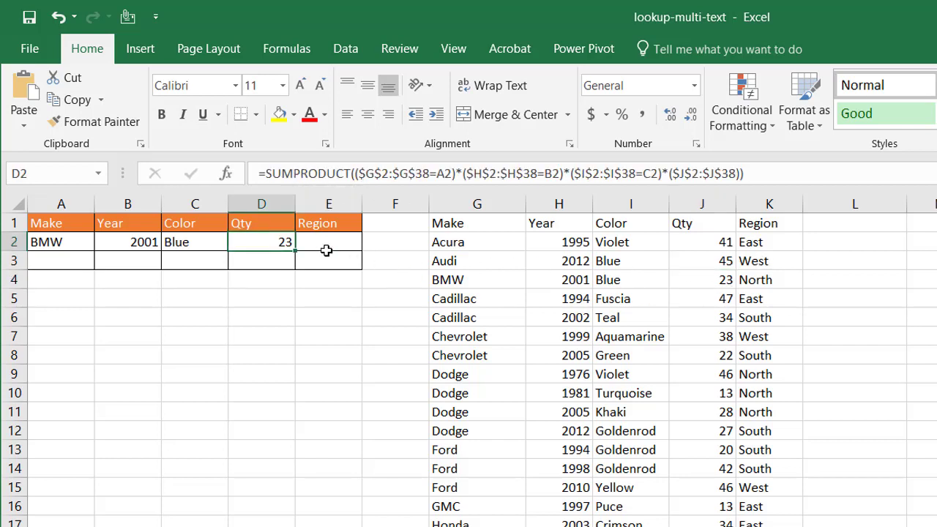
click(757, 175)
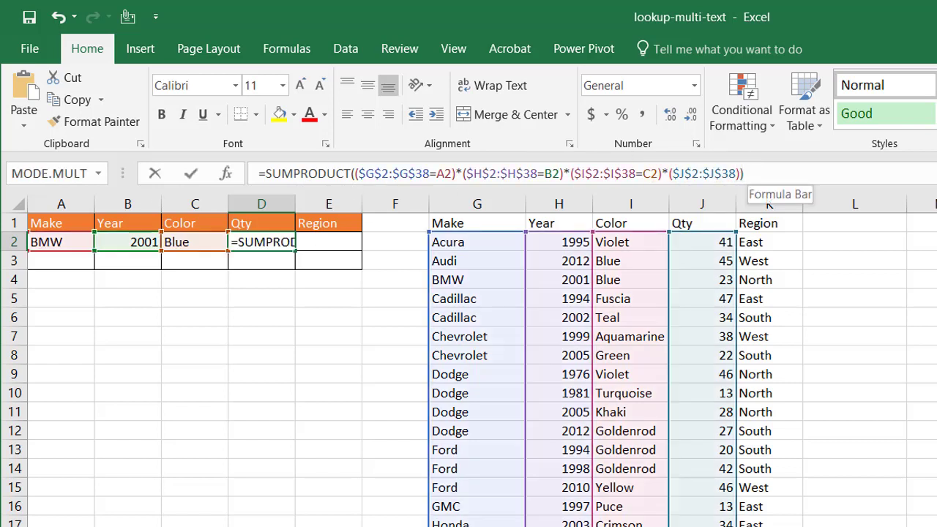
key(shift+Home)
key(ctrl+c)
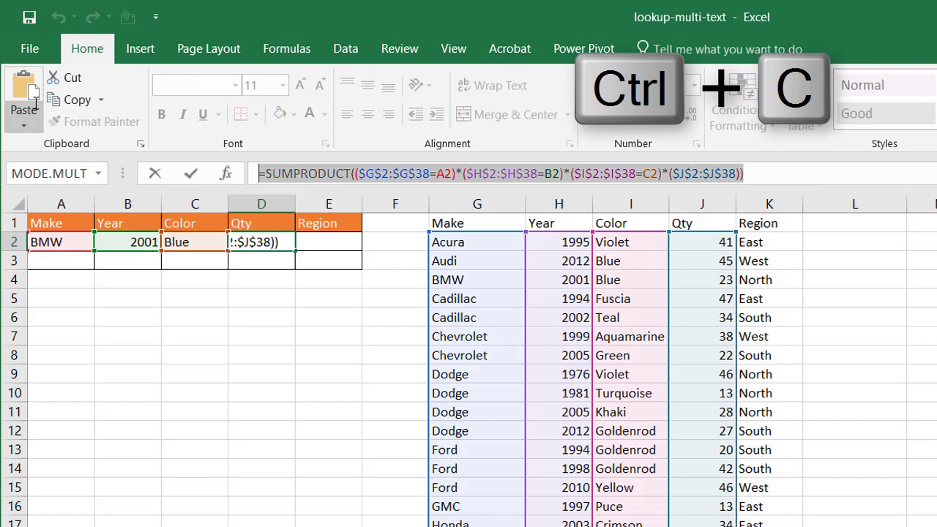
key(Escape)
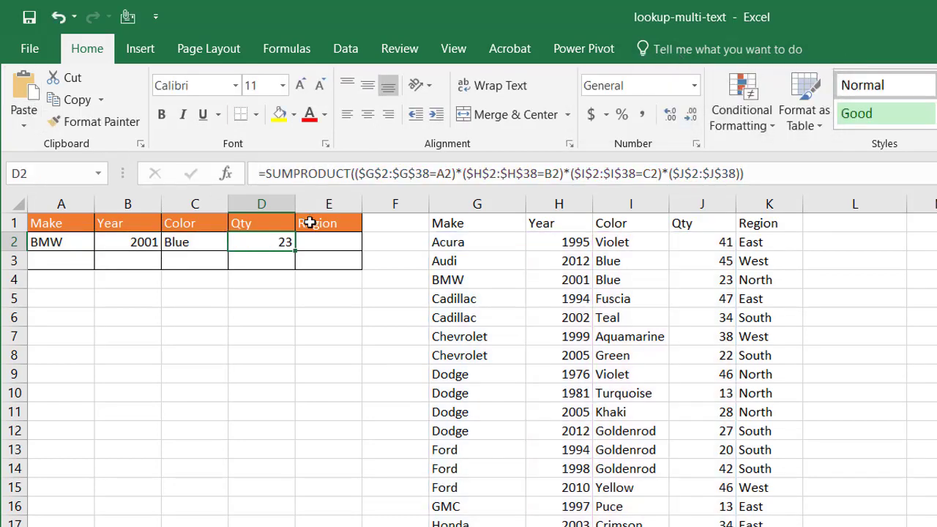
click(329, 241)
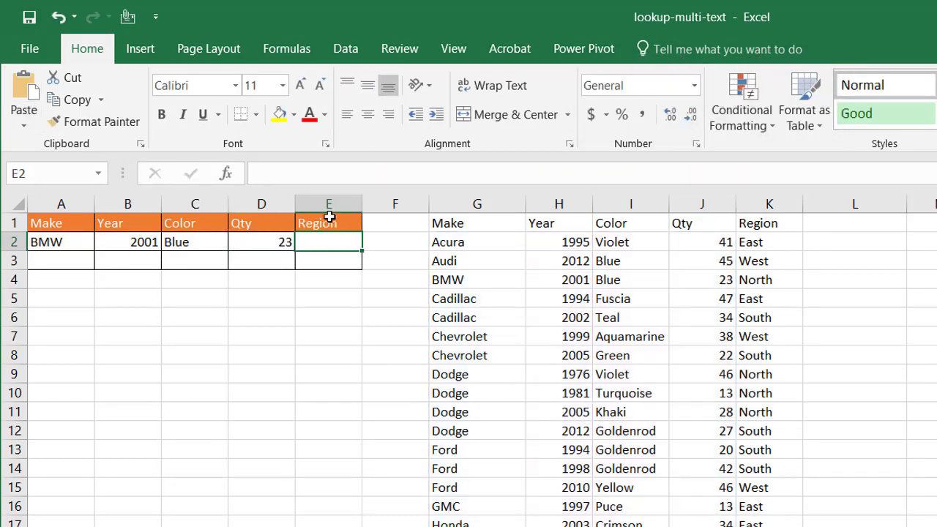
click(341, 173)
key(ctrl+v)
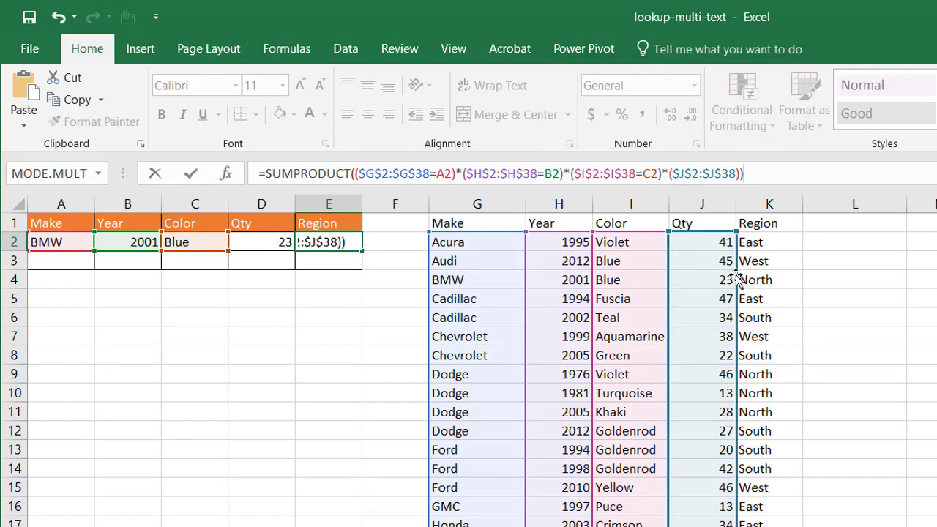
- Shift the last range of the E2 formula from the Qty column to $K$2:$K$38, enter it, and inspect that Region reference
drag(734, 279, 748, 286)
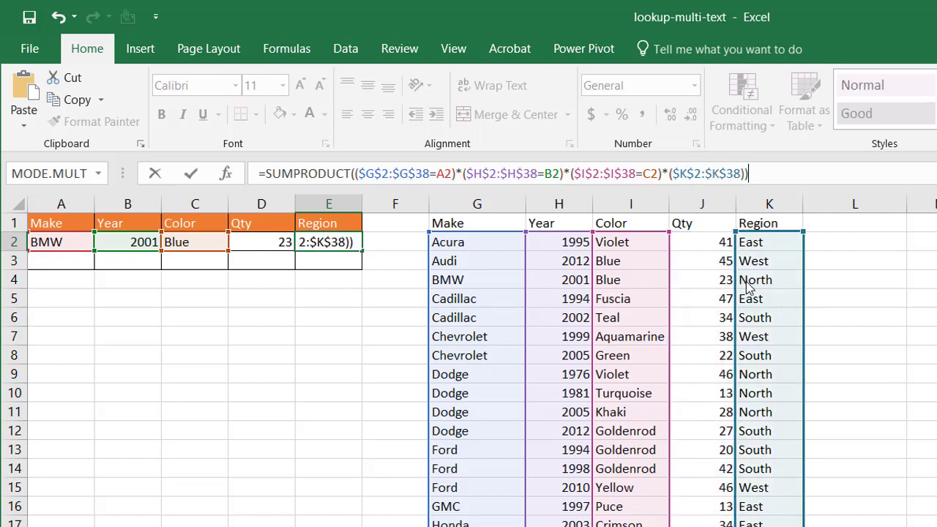
key(Return)
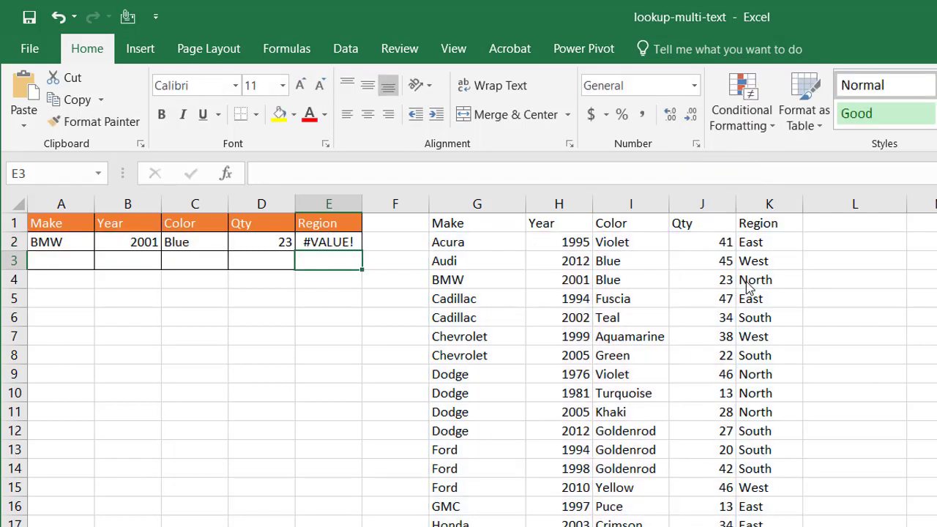
click(331, 242)
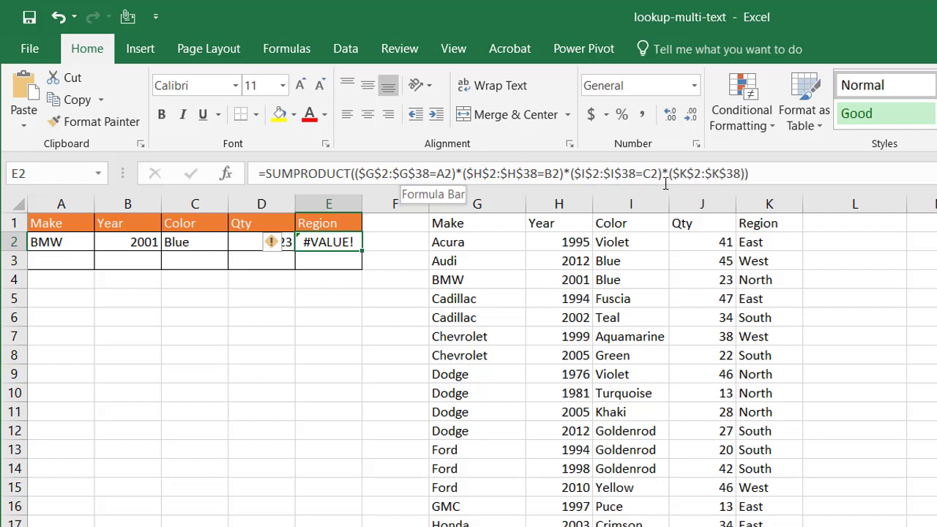
click(691, 173)
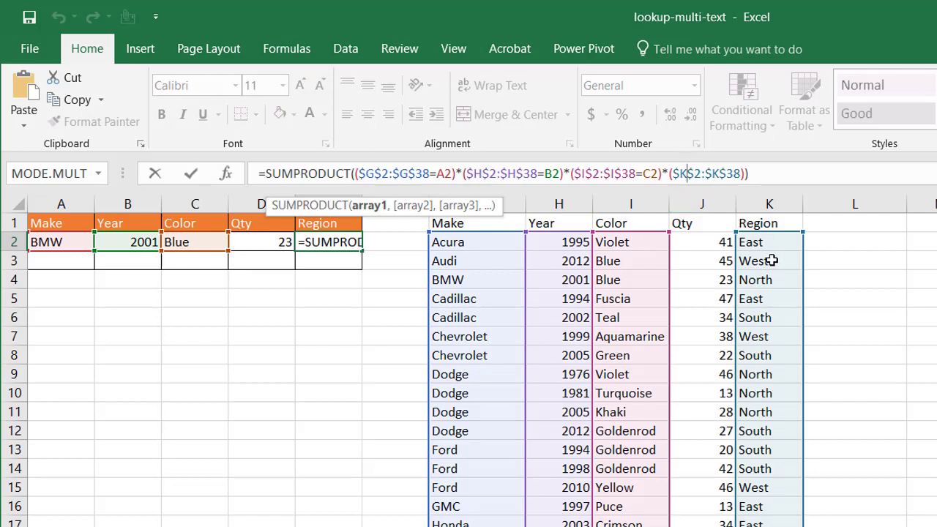
key(ctrl+Return)
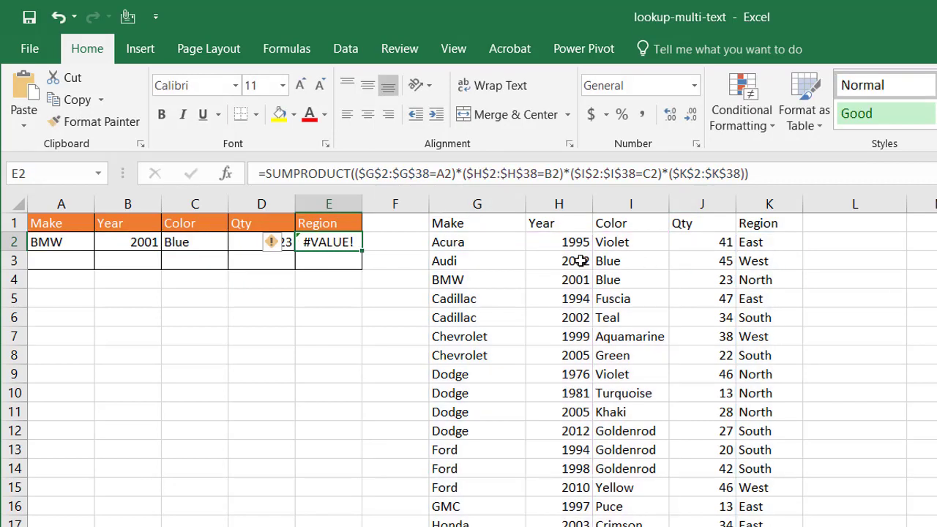
- Wrap the E2 formula's SUMPRODUCT in an INDEX function, with the whole Region column K:K as its array
click(269, 174)
text(index)
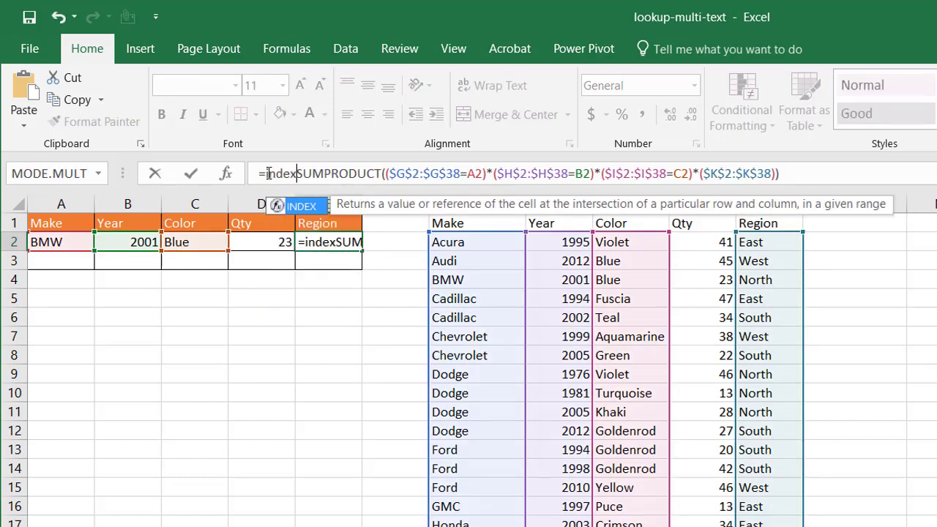
text(()
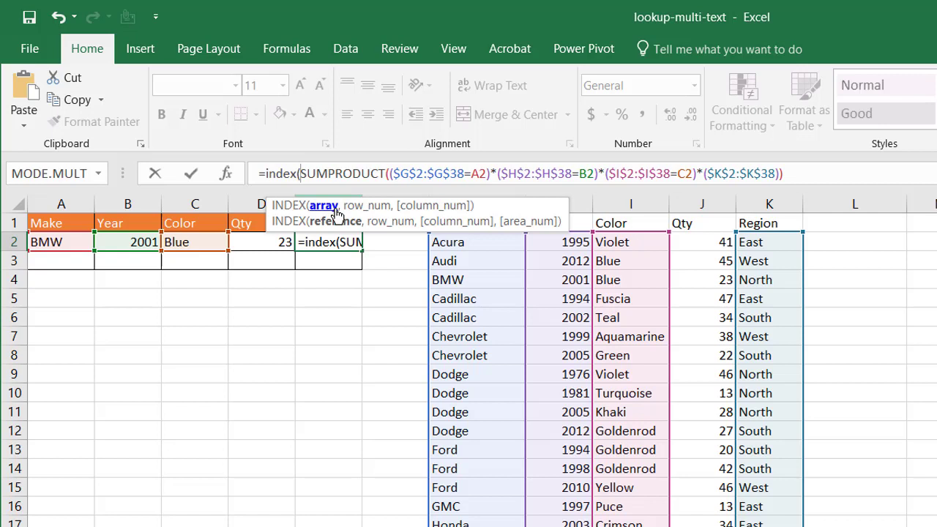
click(763, 201)
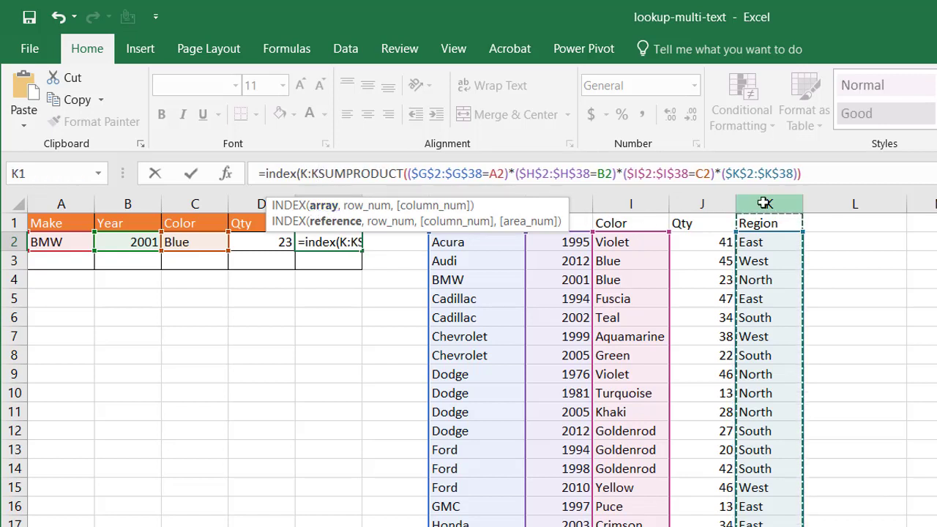
text(,)
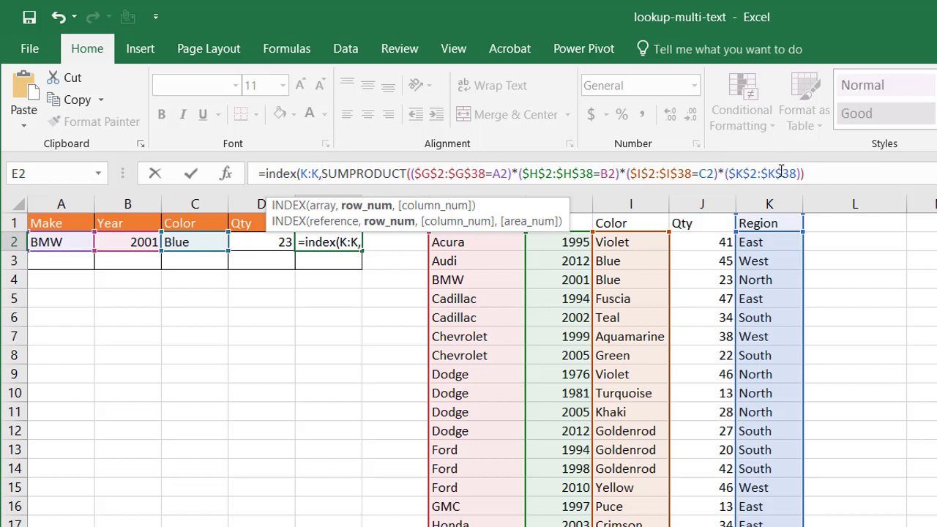
- Insert the ROW function around the final ($K$2:$K$38) range in E2 and enter the formula
click(725, 174)
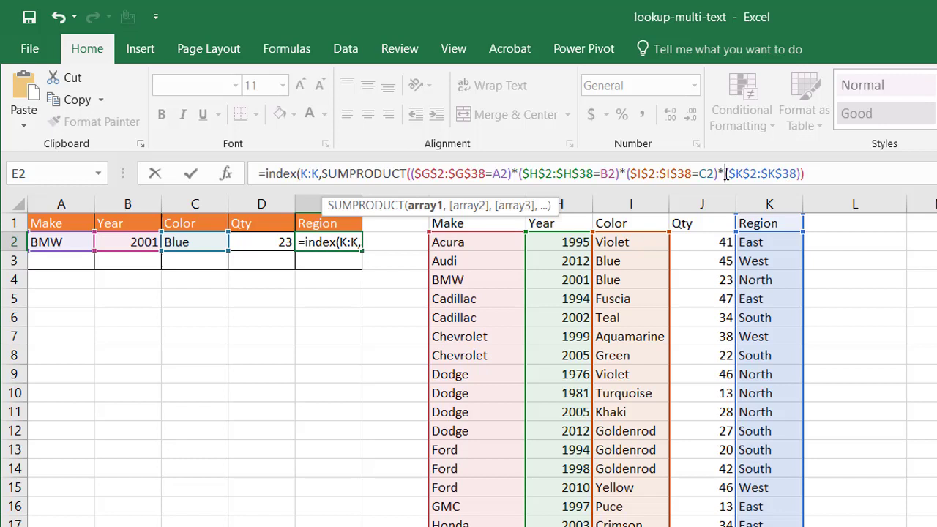
text(row)
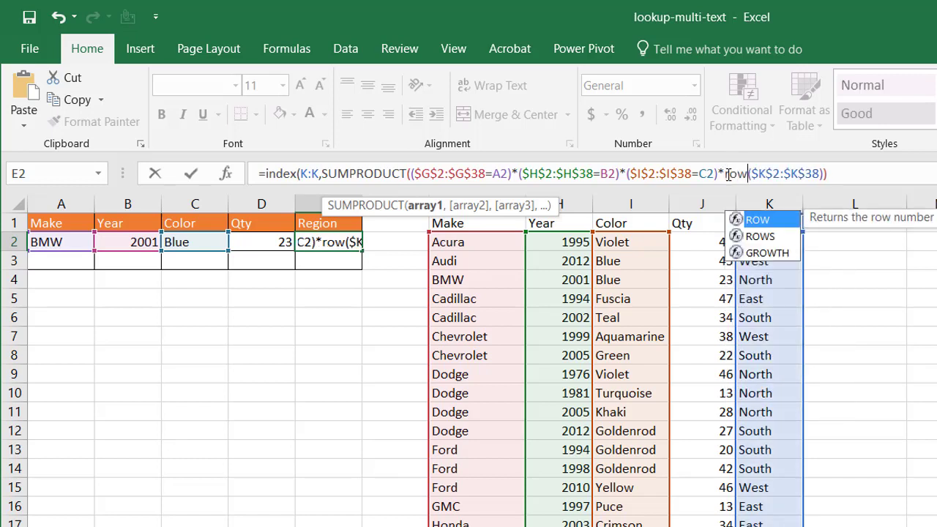
key(BackSpace)
key(BackSpace)
key(BackSpace)
text(ROW)
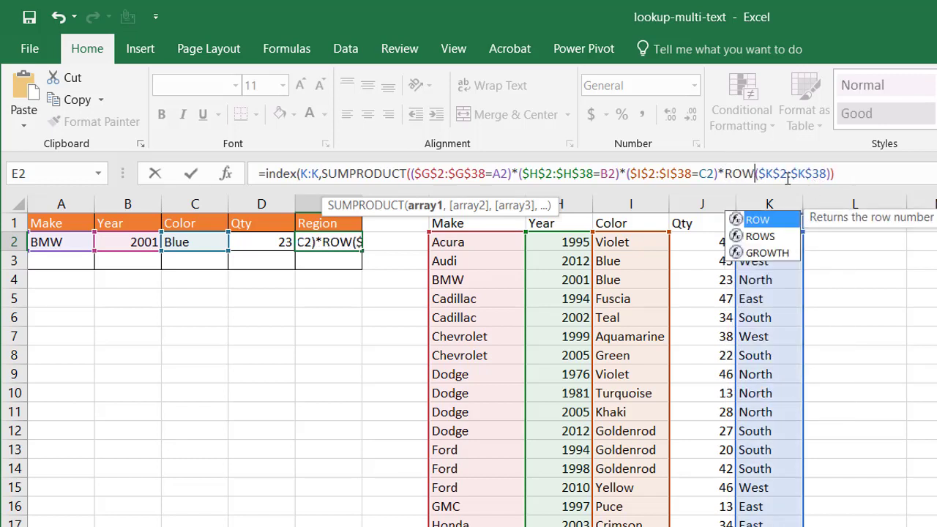
click(847, 172)
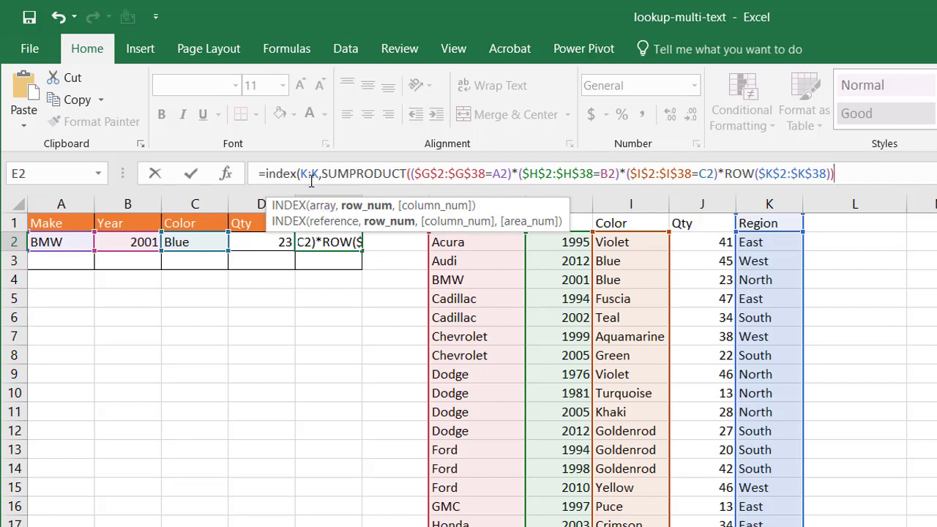
key(ctrl+Return)
- Finish the INDEX formula in E2 with column number 1 and a closing parenthesis, and compare its result with the BMW row G4:K4
click(841, 174)
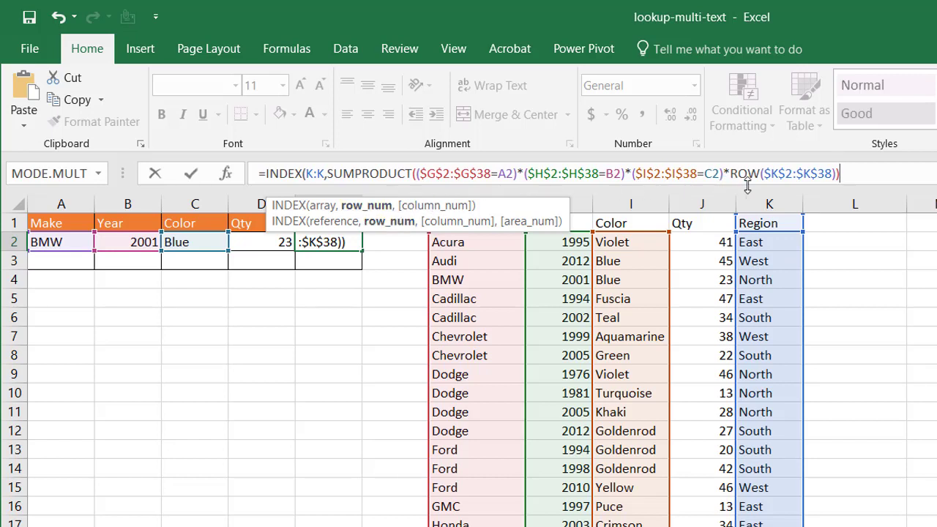
text(,1)
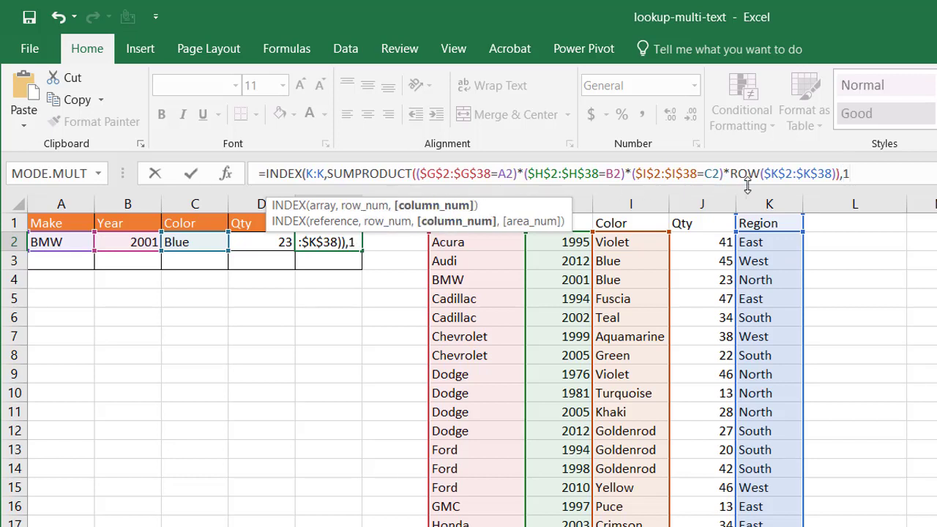
key(BackSpace)
key(BackSpace)
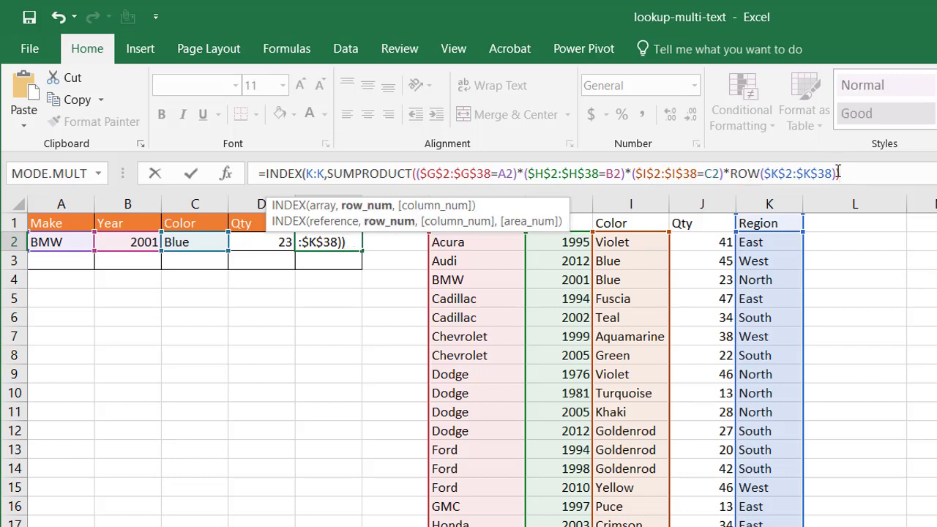
key(BackSpace)
text(,)
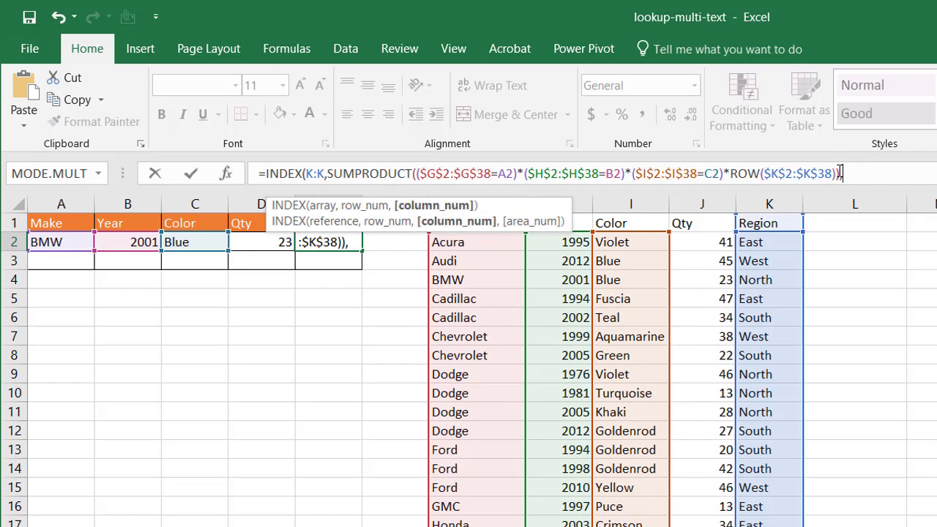
text(1)
text())
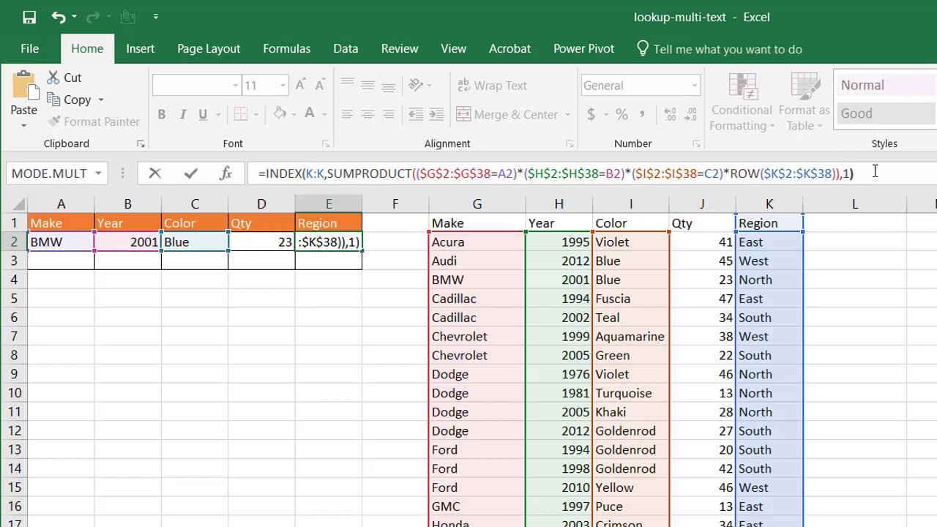
key(Return)
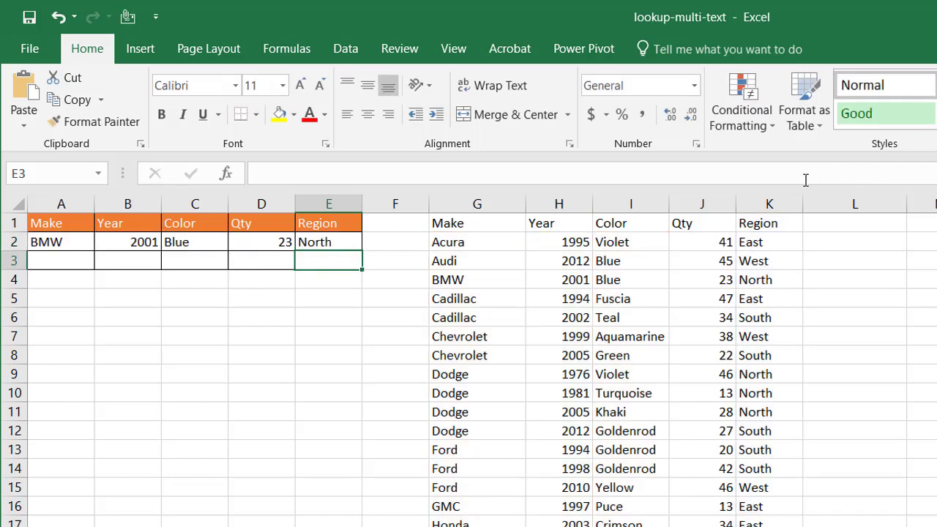
click(338, 242)
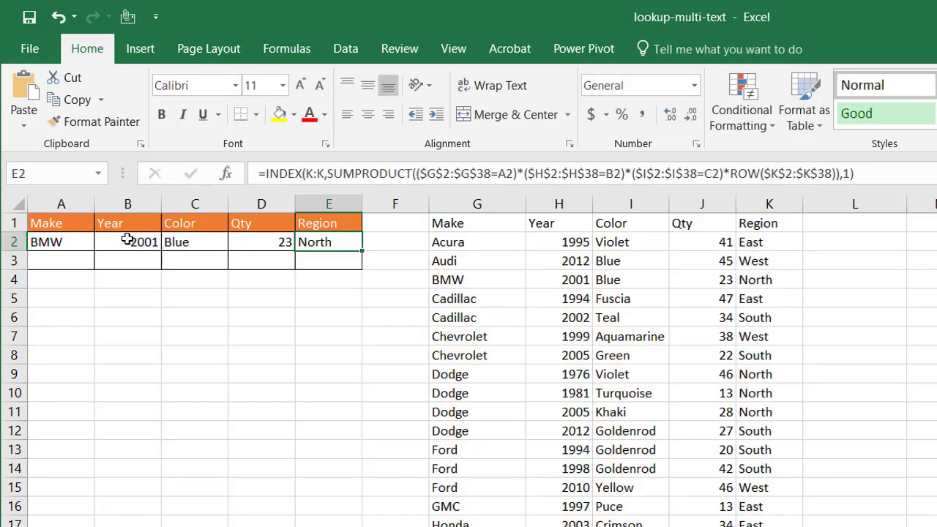
drag(468, 280, 750, 277)
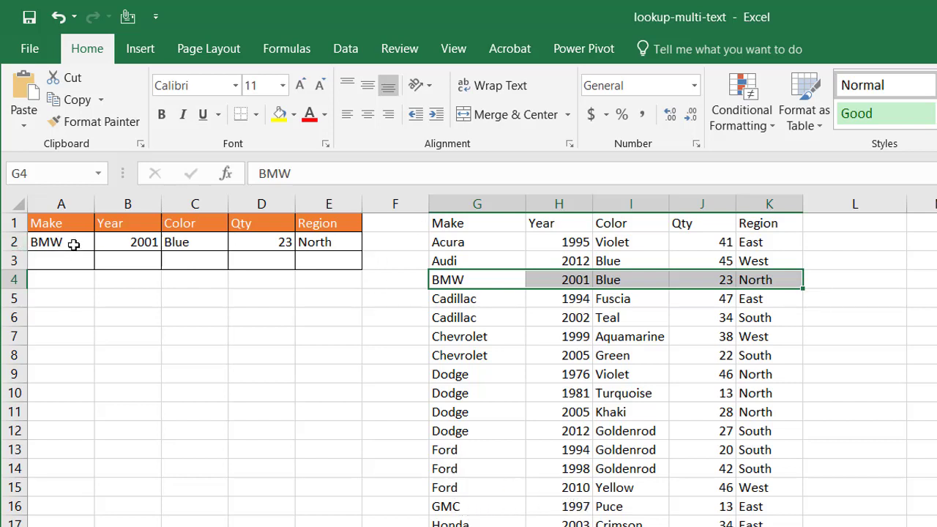
- Replace the lookup criteria in row 2 with Make GMC, Year 1997 and Color Puce
click(74, 245)
text(GMX)
key(BackSpace)
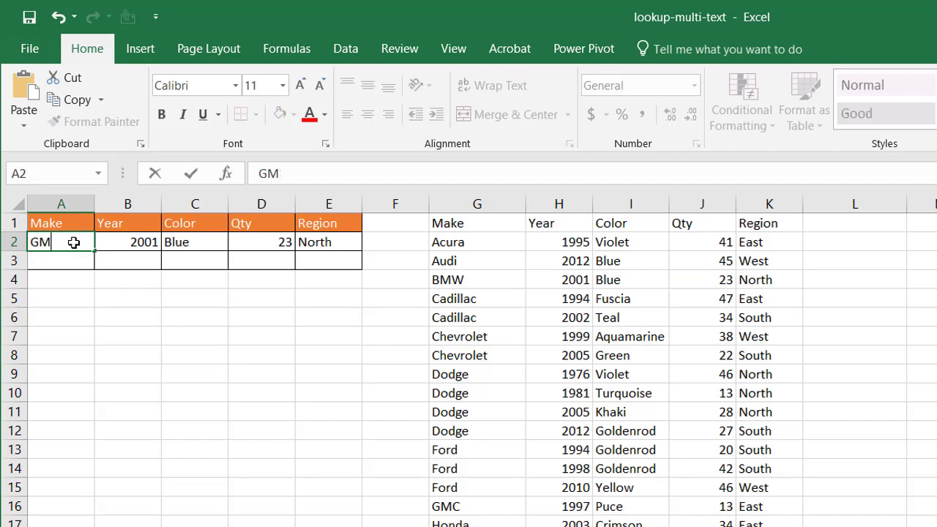
text(CX)
key(Tab)
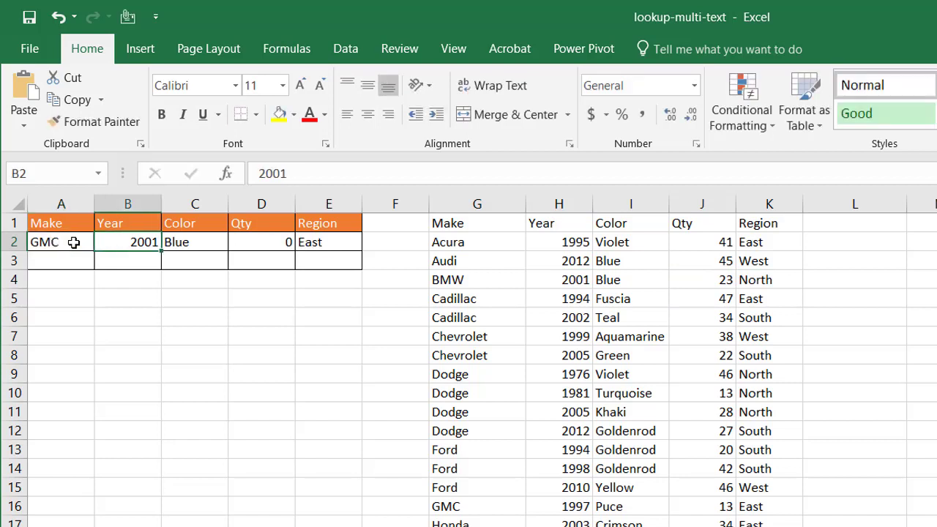
text(199)
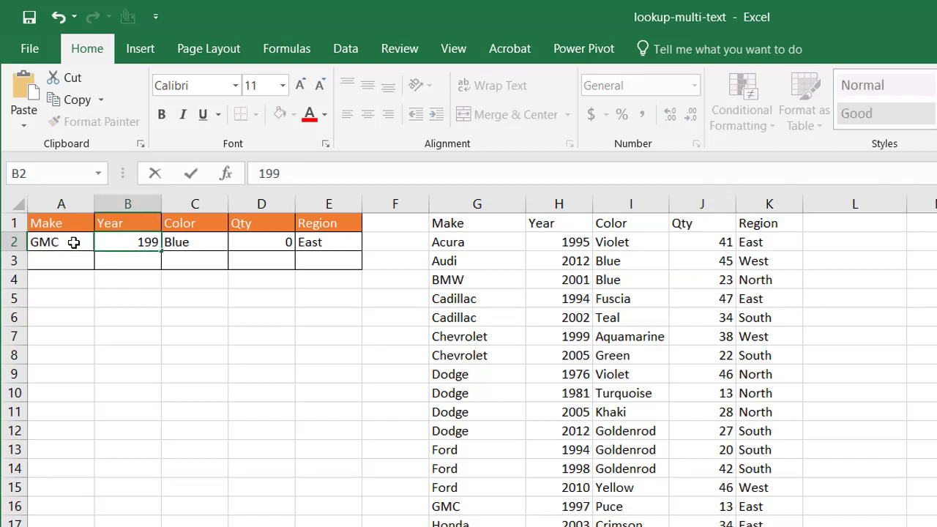
text(7)
key(Tab)
text(Puce)
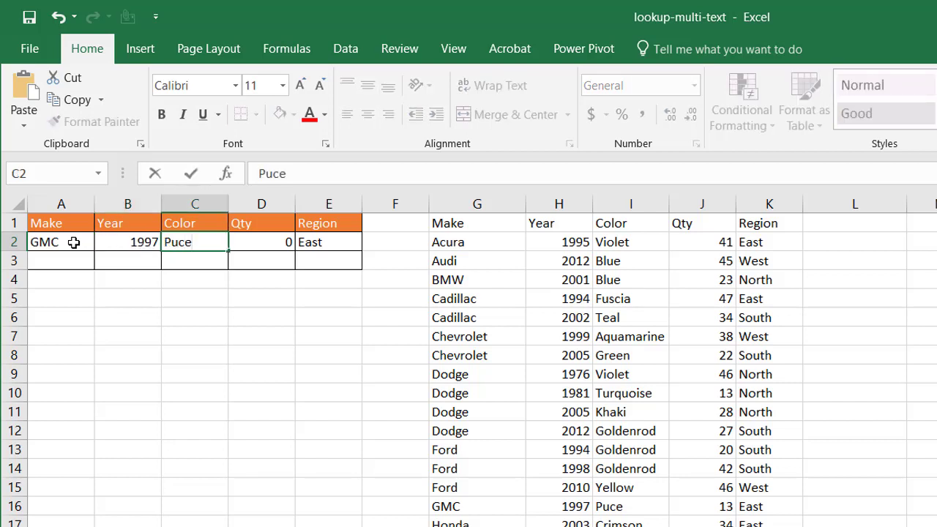
key(Tab)
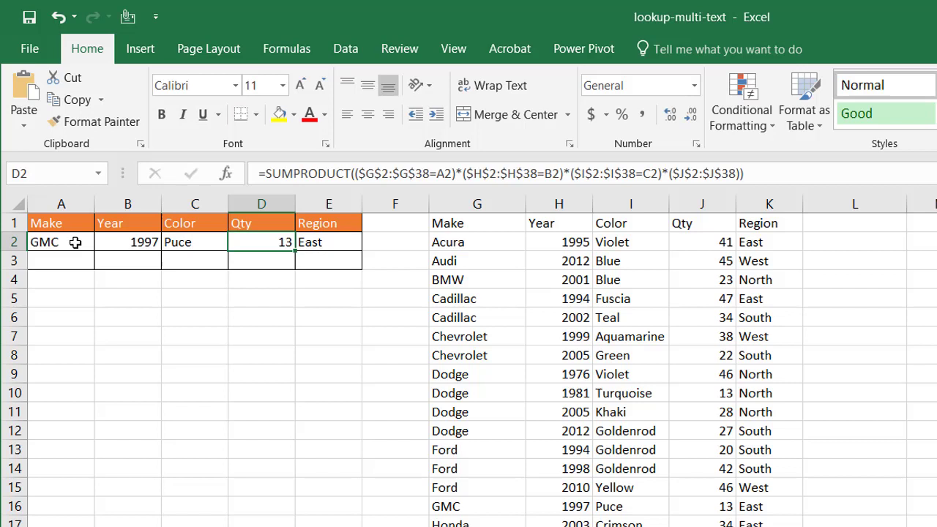
- Check the returned Qty and Region against the GMC record in G16:K16
click(325, 243)
drag(477, 505, 743, 512)
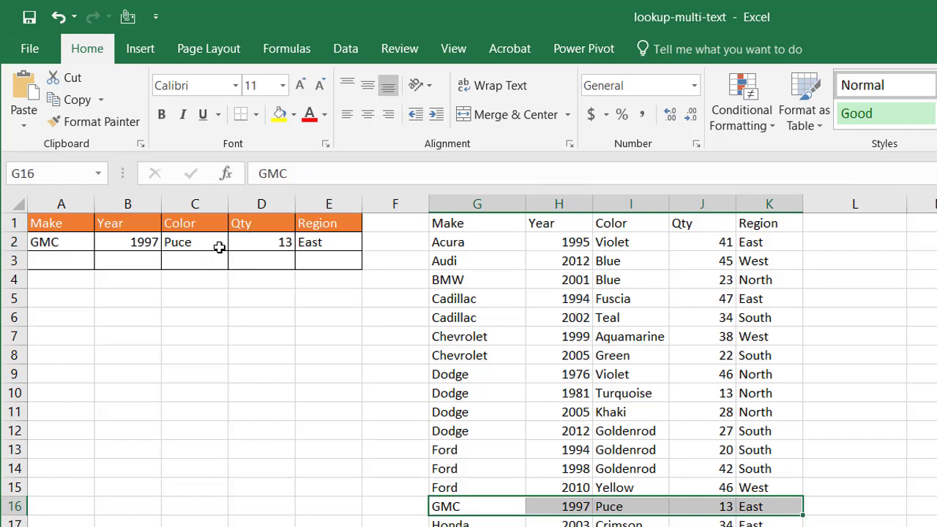
click(514, 235)
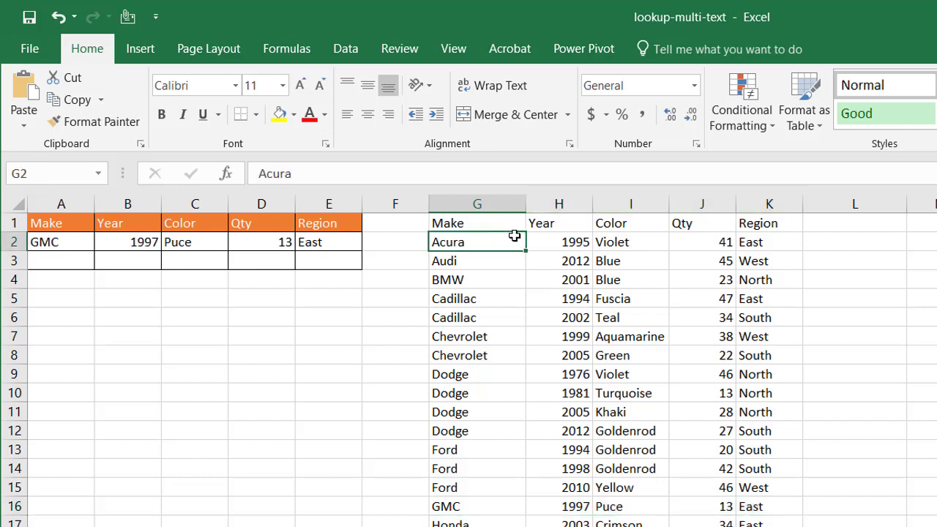
click(61, 243)
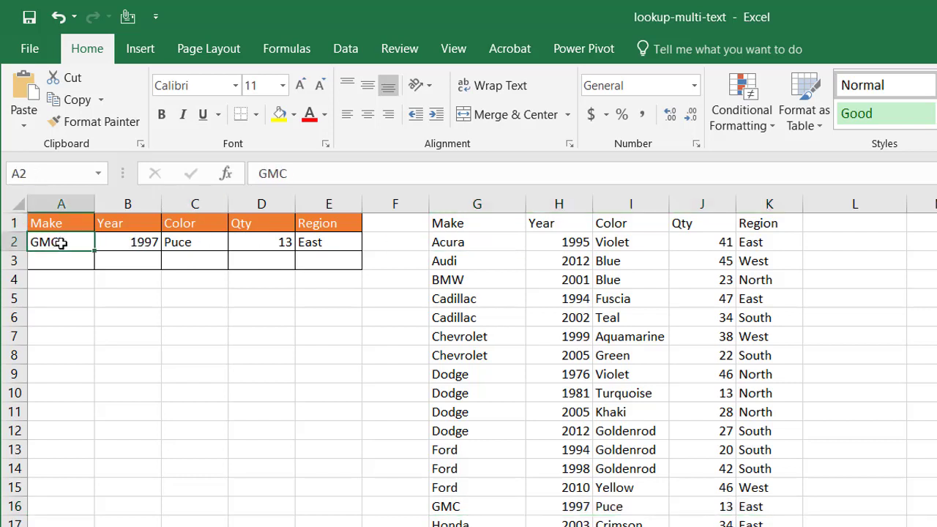
- Replace the lookup criteria in row 2 with Make Acura, Year 1995 and Color Violet, and check the returned Qty
text(Acura)
key(Tab)
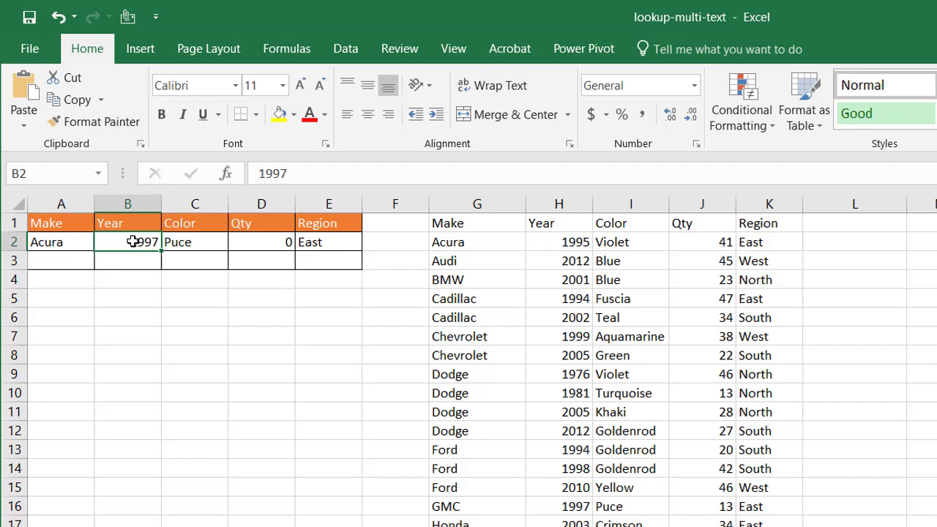
text(1995)
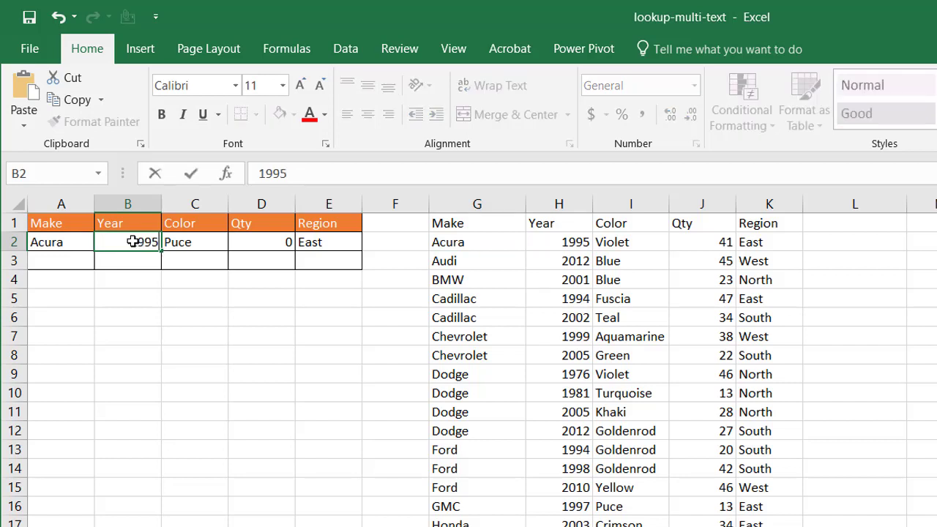
click(205, 242)
text(Vi)
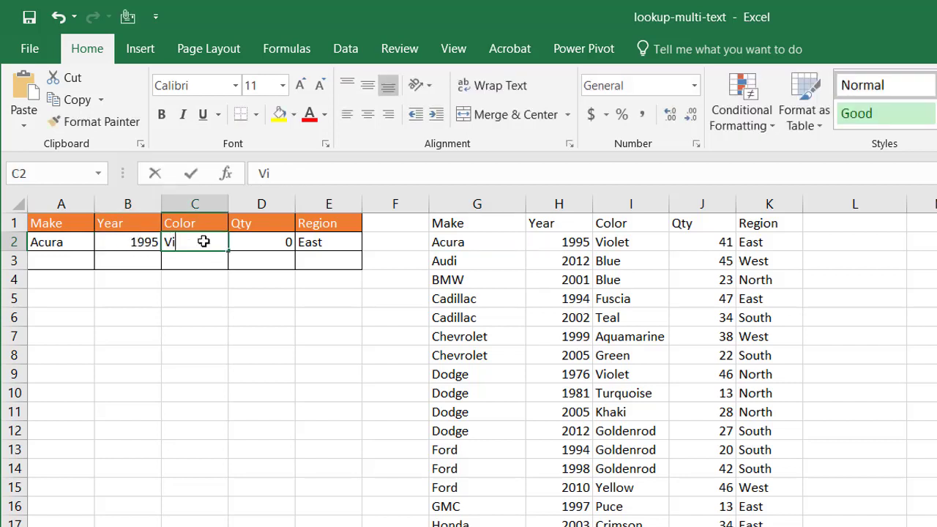
text(olet)
key(Return)
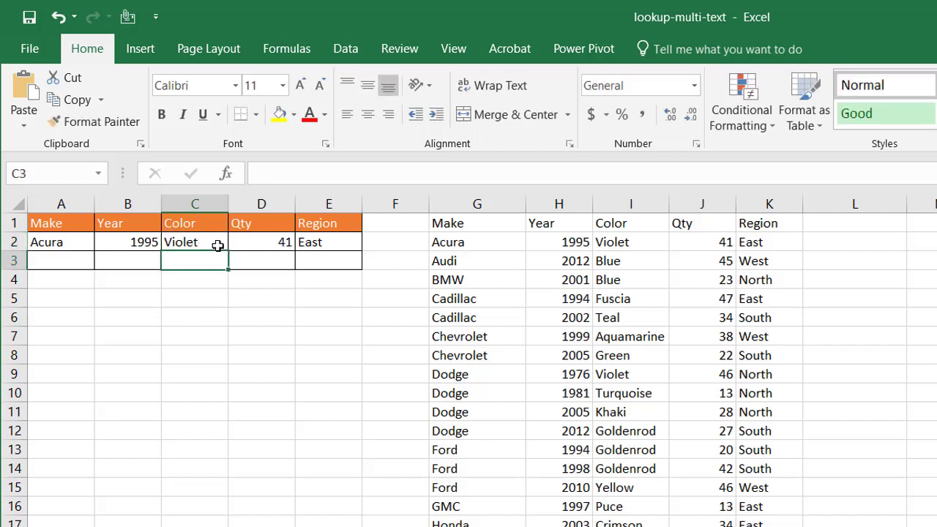
click(267, 246)
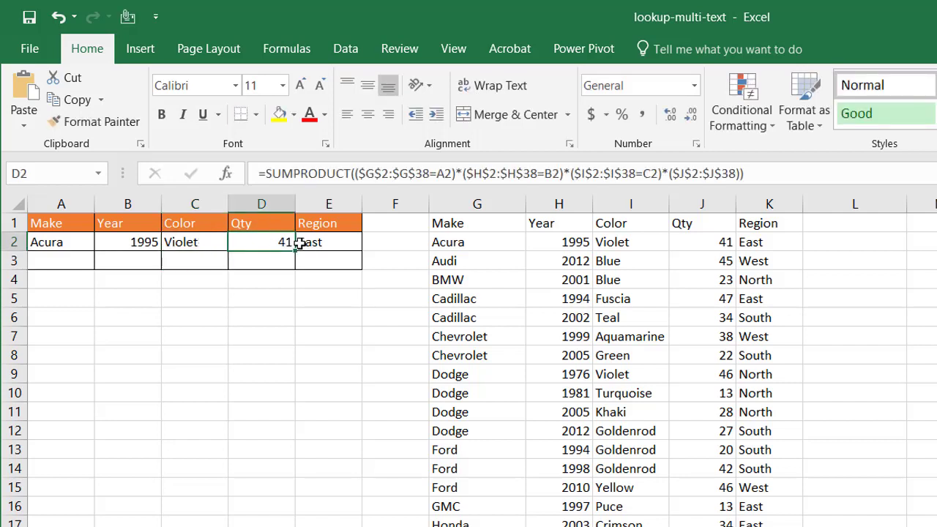
- Set the row 2 Color to Blue and inspect the Qty and Region formulas for the unmatched criteria
click(197, 238)
text(Blue)
key(Return)
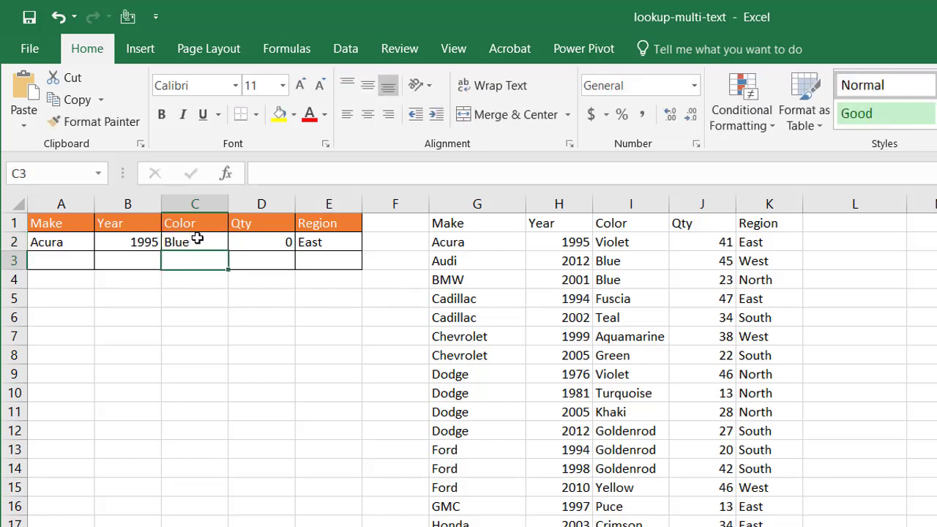
click(257, 240)
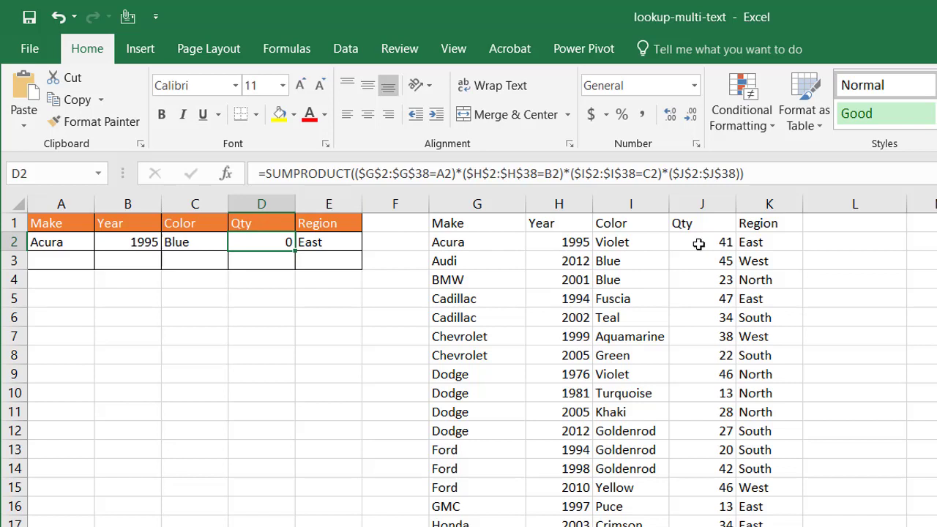
click(316, 241)
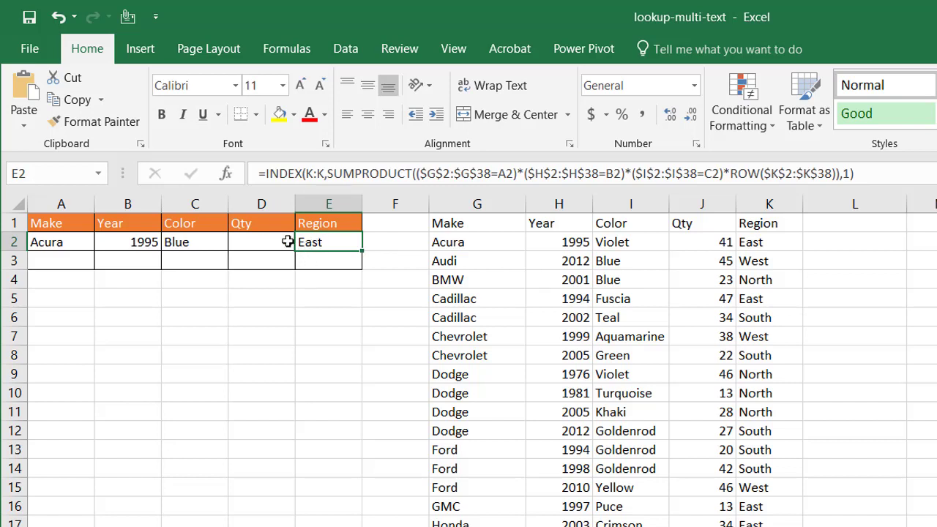
click(263, 242)
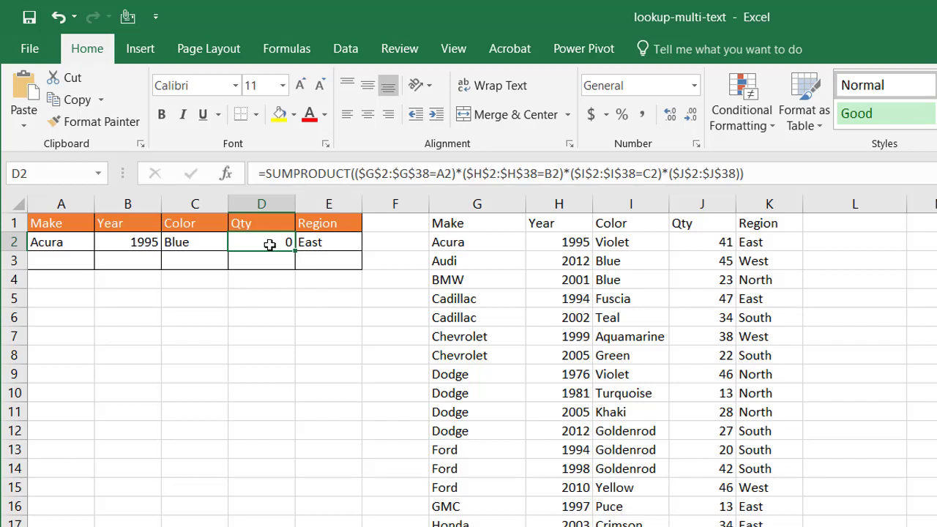
click(322, 246)
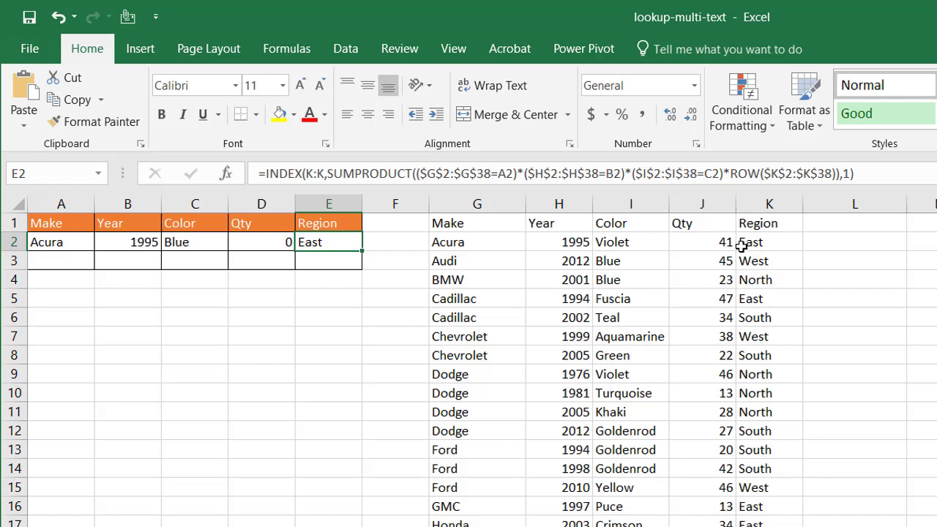
- Fill the lookup row A2:E2 down to row 3 and compare the Region in E3 with K3
drag(74, 244, 363, 266)
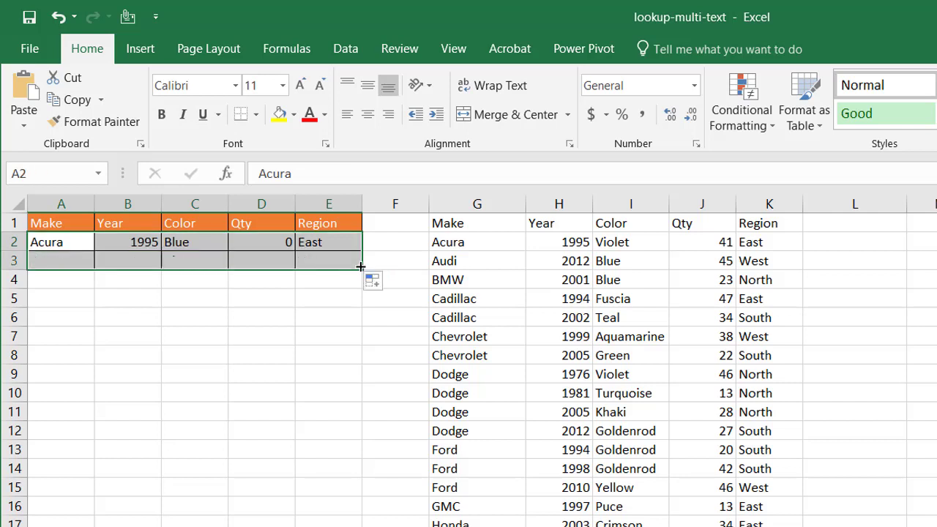
click(330, 263)
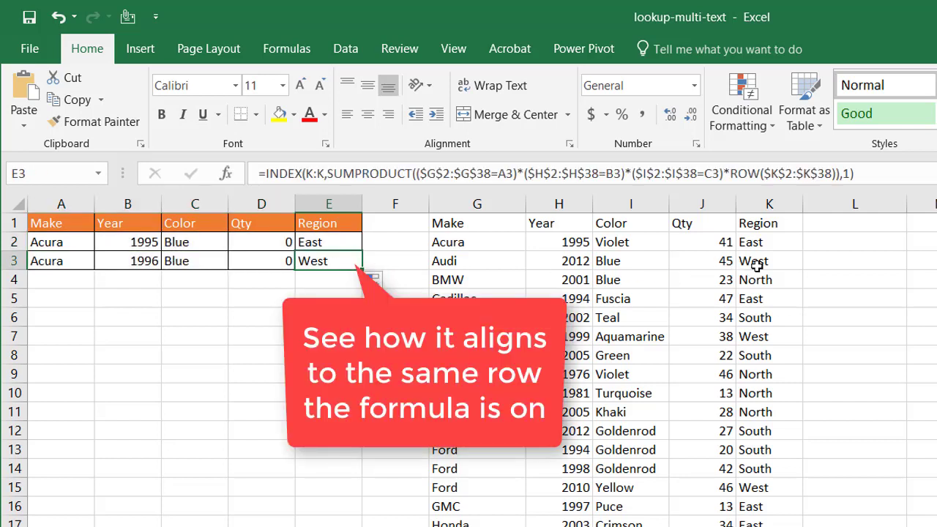
click(765, 263)
click(343, 261)
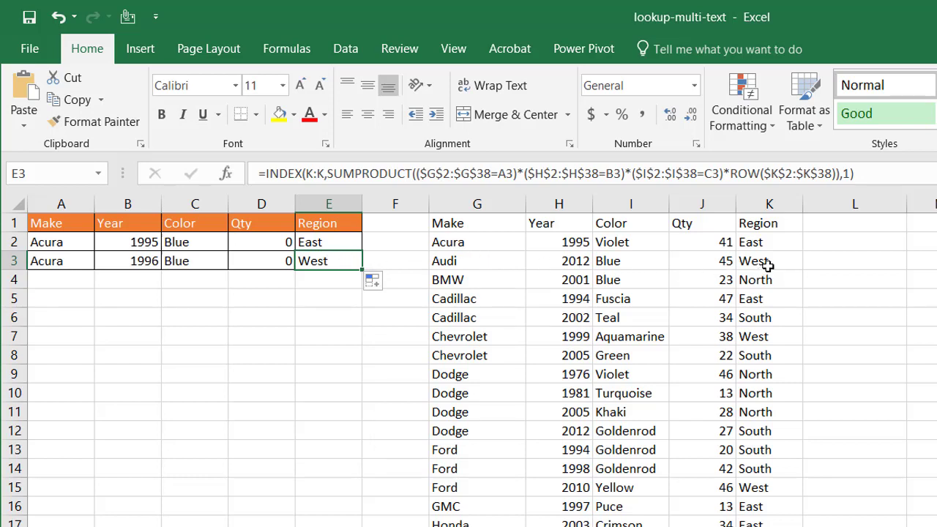
- In E2's INDEX formula, drop the trailing column argument and wrap SUMPRODUCT in an IF that returns na() when it equals 0
click(329, 242)
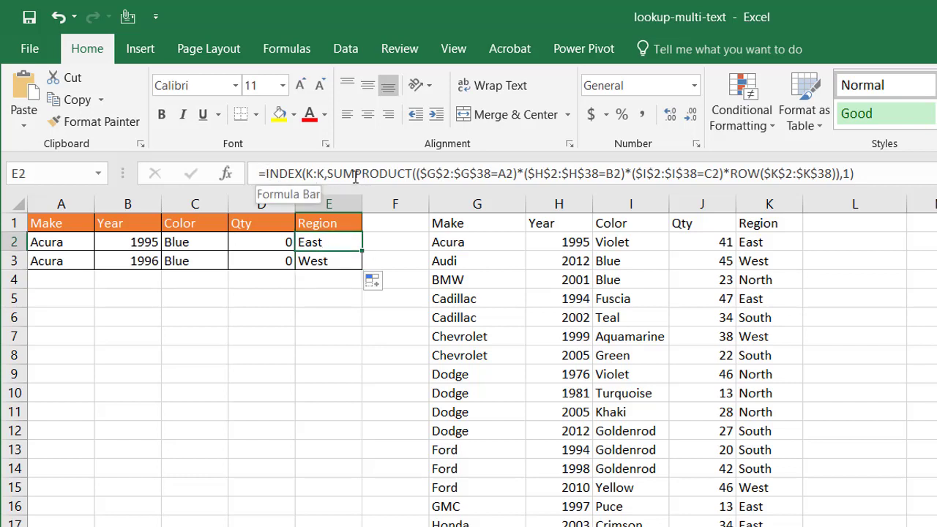
click(329, 176)
text(IF)
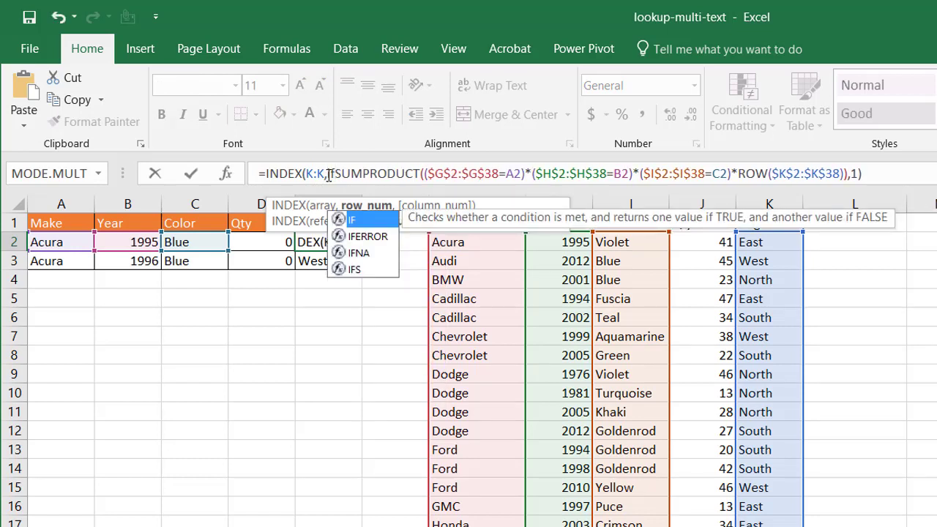
text(()
key(End)
key(BackSpace)
key(BackSpace)
key(BackSpace)
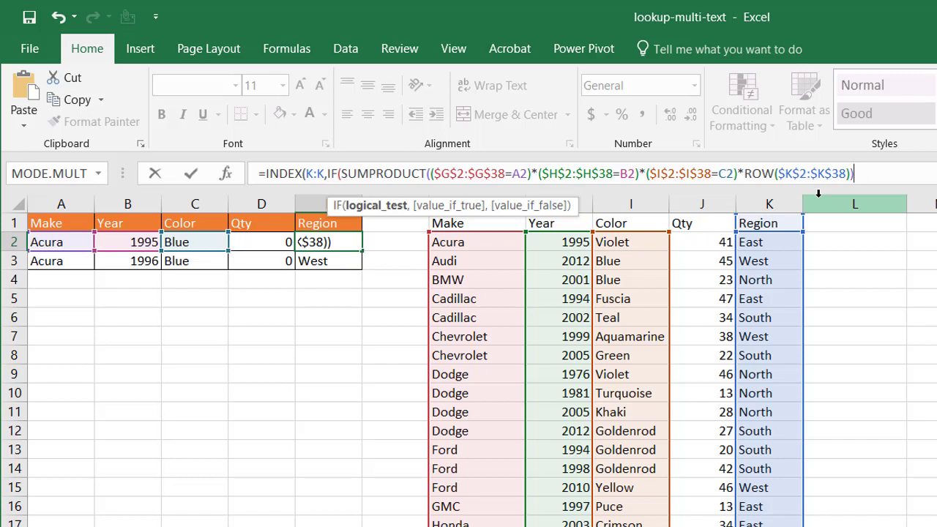
text(=0,na)
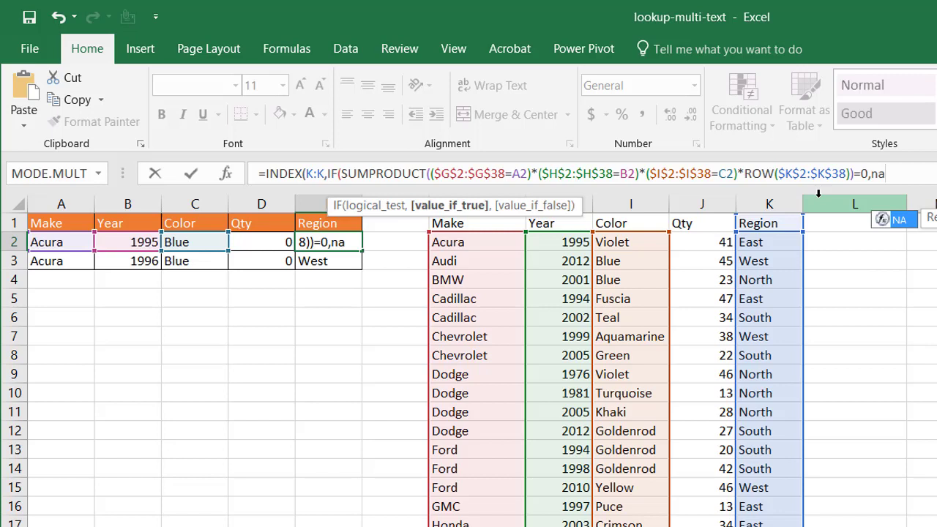
text((),)
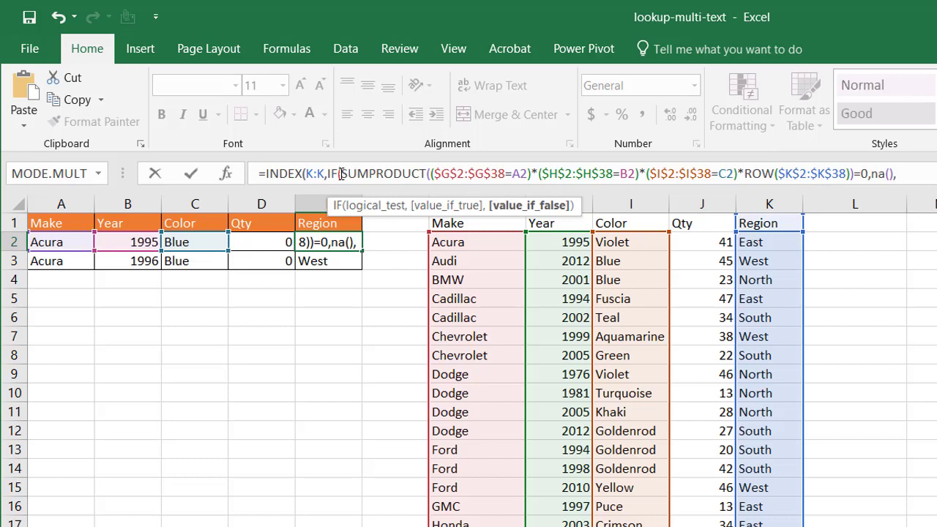
- Repeat the full SUMPRODUCT expression with ROW($K$2:$K$38) as the IF's value_if_false, and add closing parentheses
drag(344, 176, 849, 174)
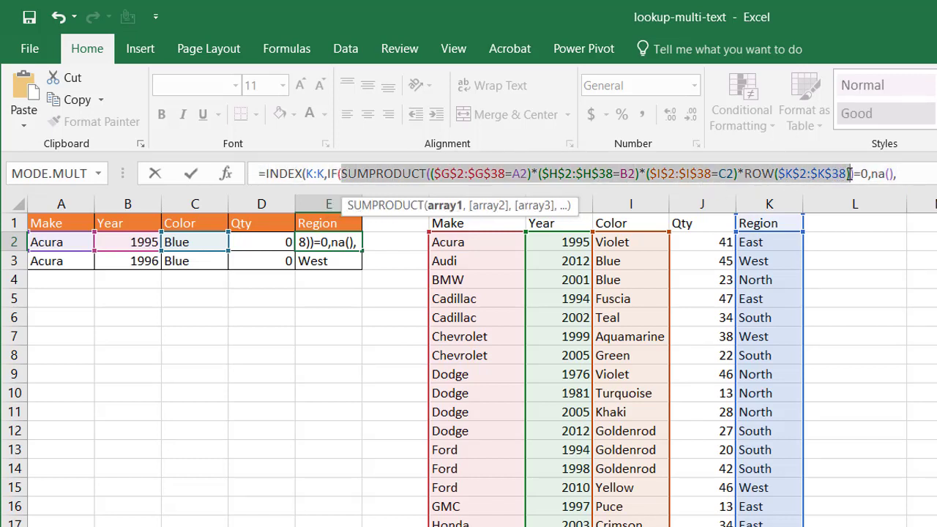
click(924, 177)
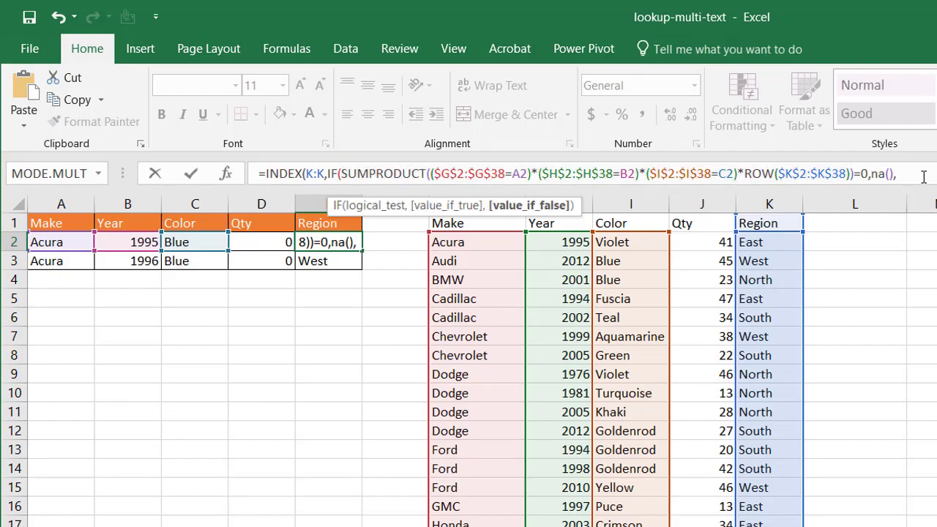
text(SUMPRODUCT(($G$2:$G$38=A2)*($H$2:$H$38=B2)*($I$2:$I$38=C2)*ROW($K$2:$K$38))
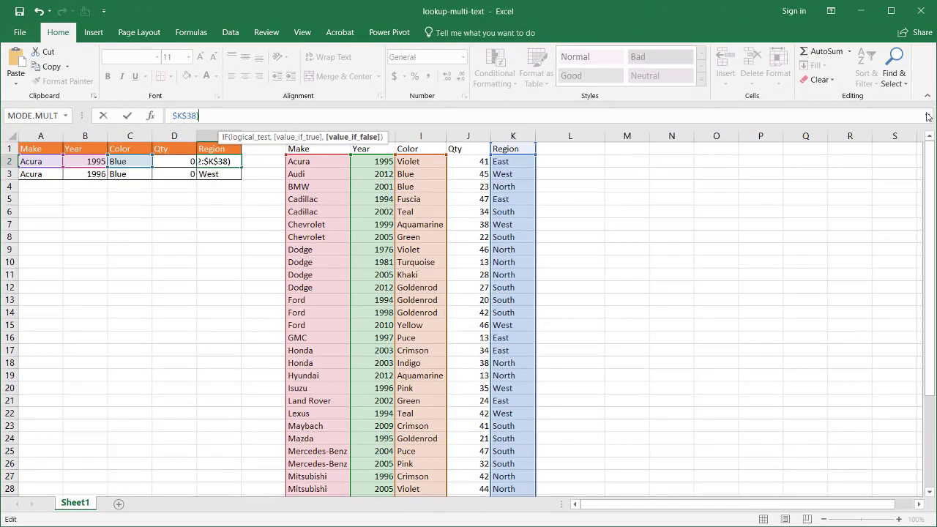
click(936, 176)
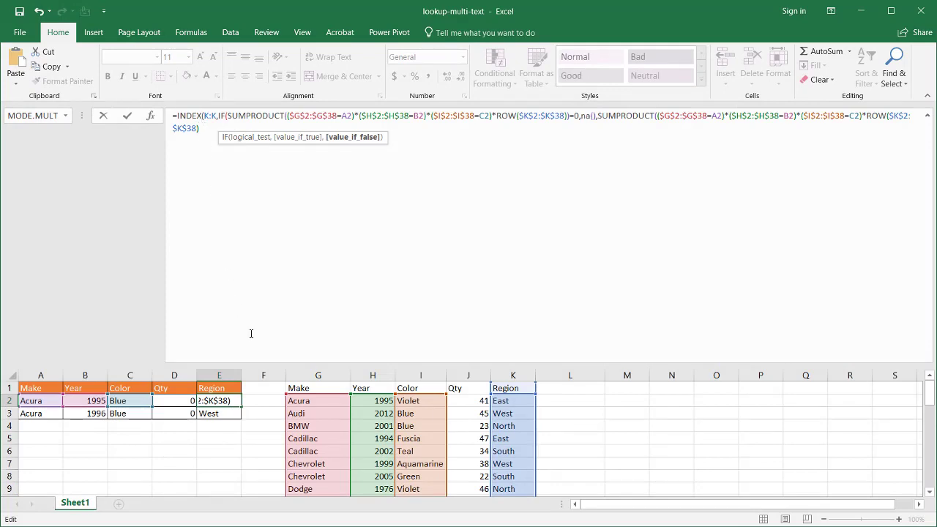
drag(266, 365, 256, 152)
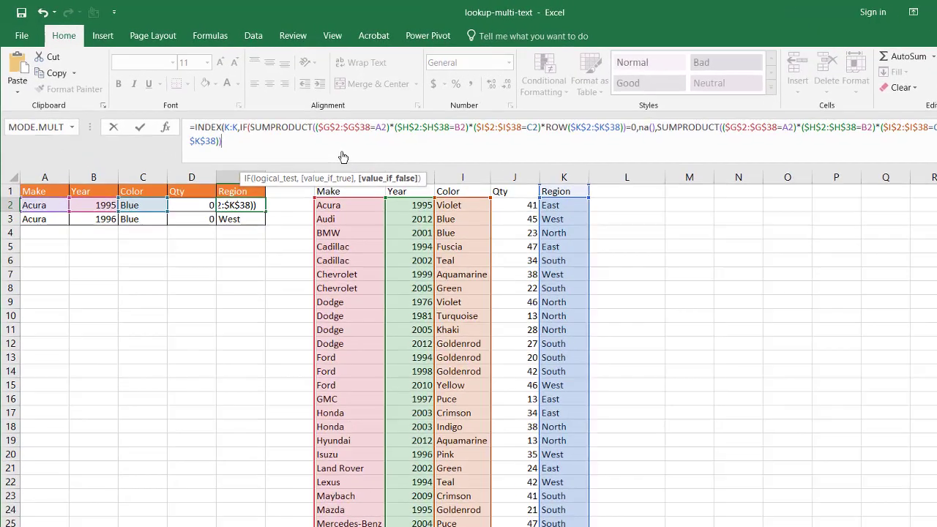
text())
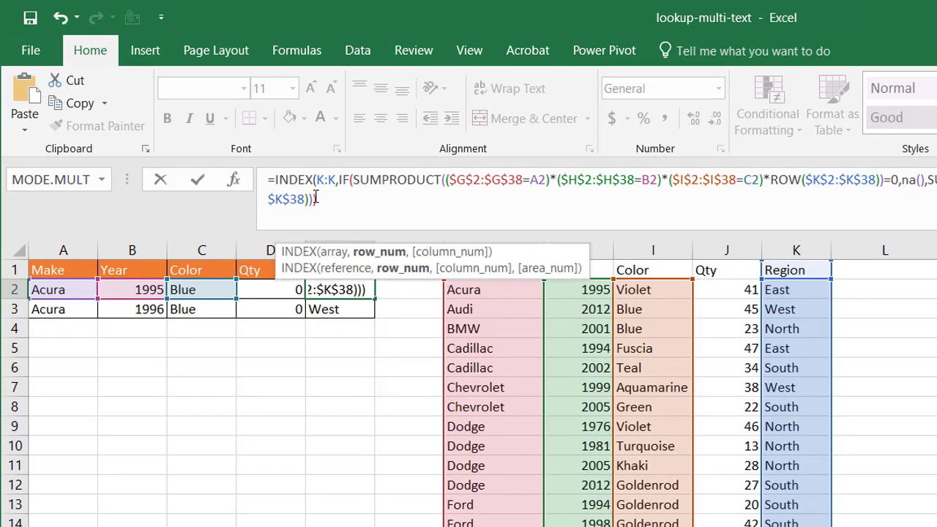
- Enter the E2 formula, accept the proposed parenthesis correction, and fill the formula down to E3
key(Return)
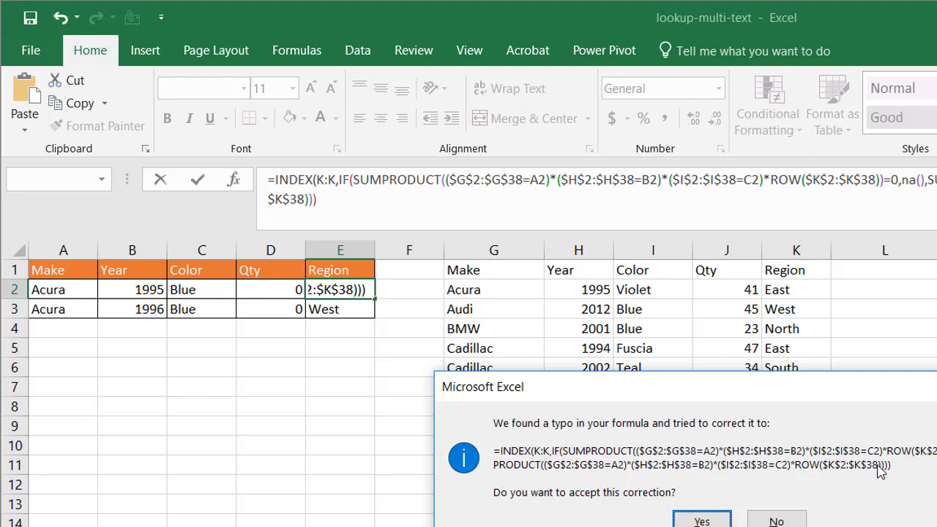
click(716, 521)
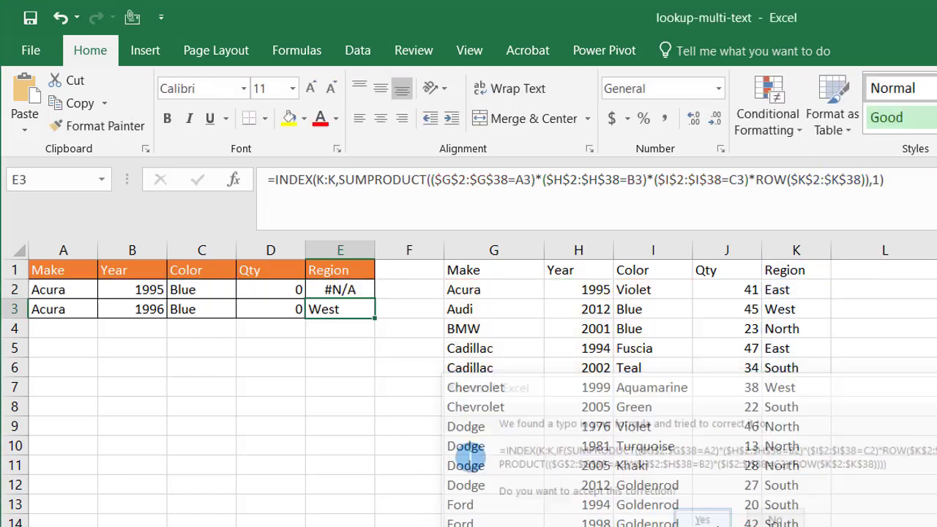
click(337, 285)
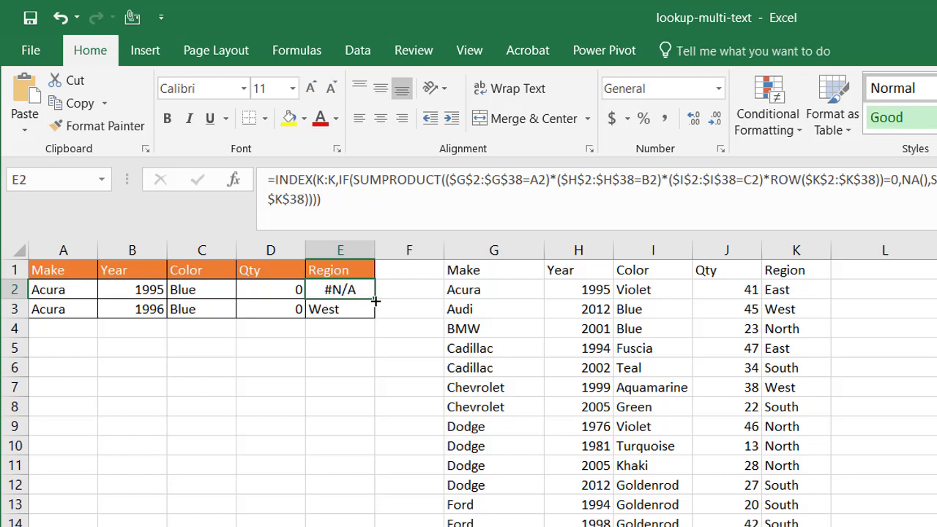
drag(375, 300, 376, 319)
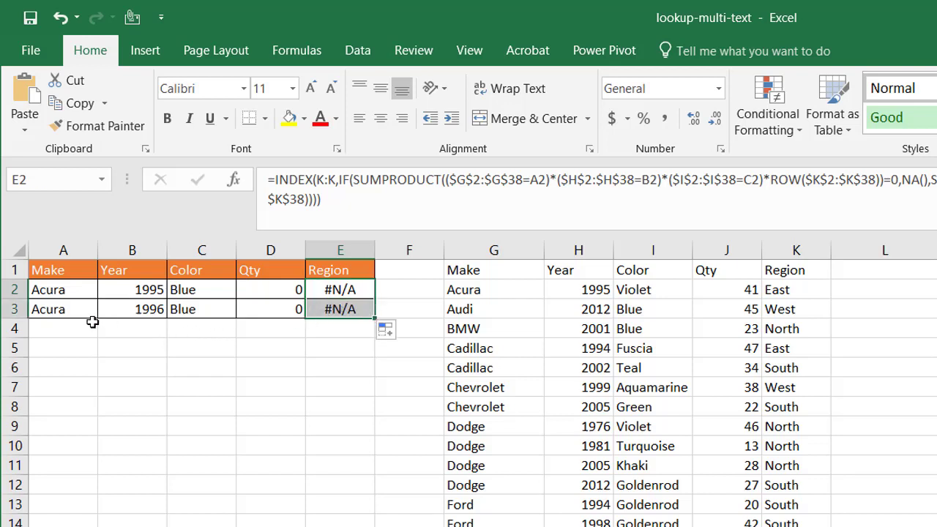
- Set the row 3 criteria to Make Audi, Year 2012 and Color Blue, and compare the results with J3 and K3
click(65, 312)
text(Audi)
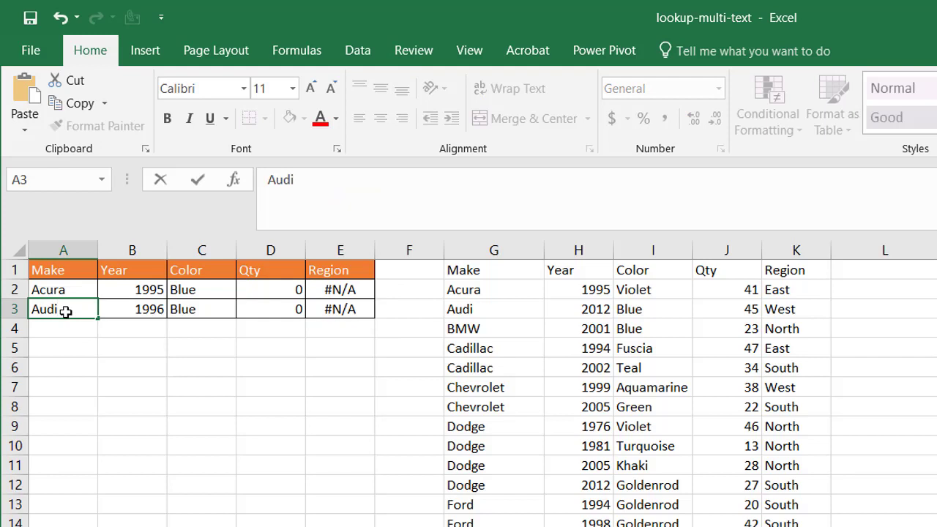
key(Tab)
text(2012)
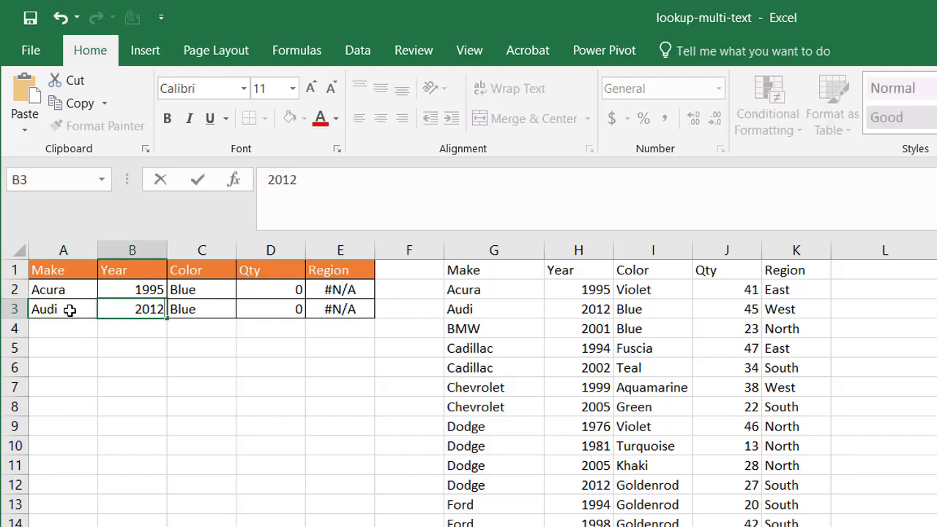
key(Tab)
text(Bl)
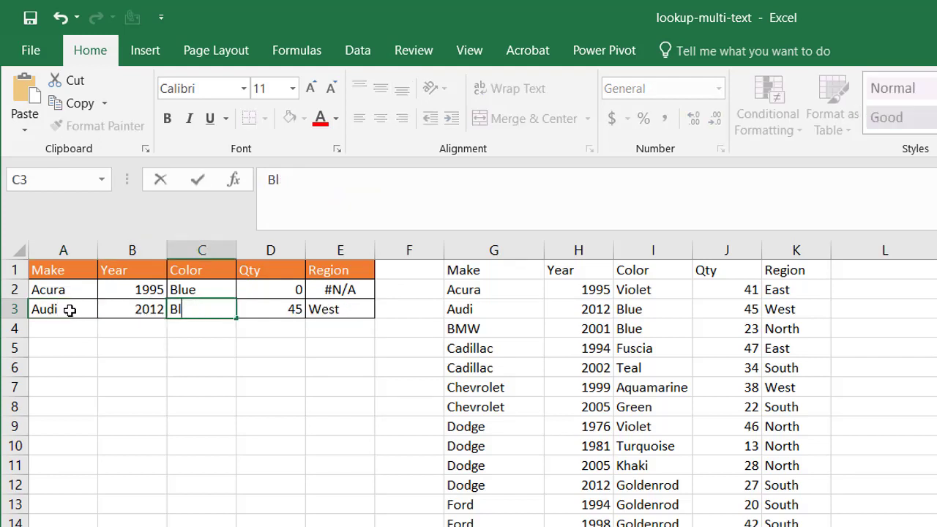
text(ue)
key(Tab)
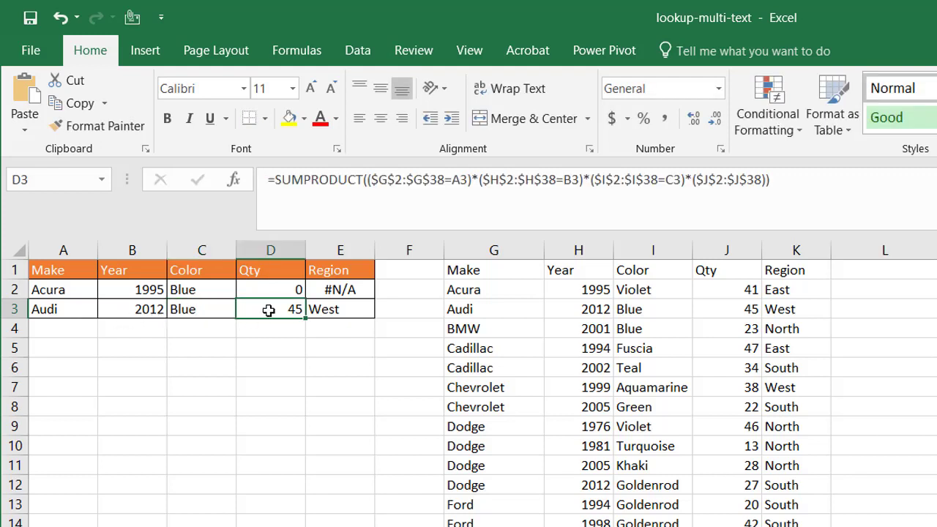
click(737, 312)
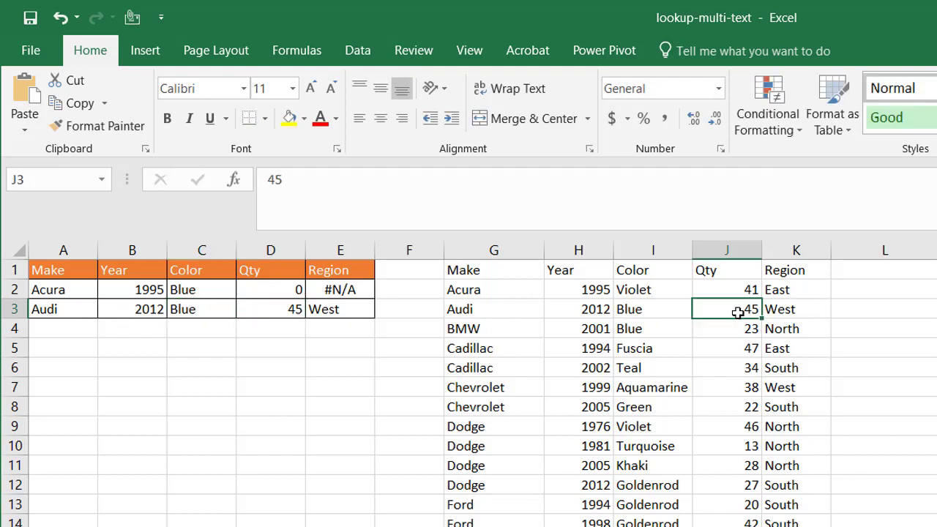
click(781, 309)
- Change the row 3 Color to Green and check the Qty and Region formulas in rows 2 and 3
click(188, 314)
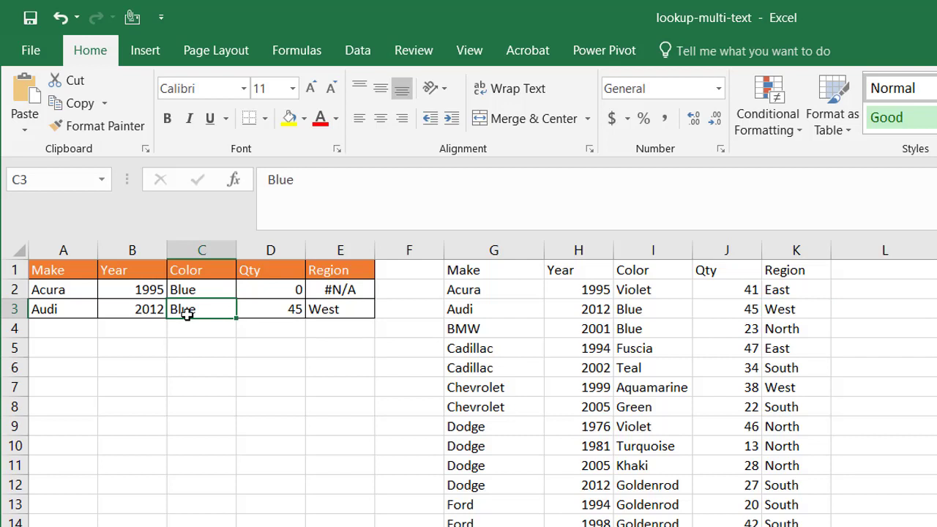
text(Green)
key(Return)
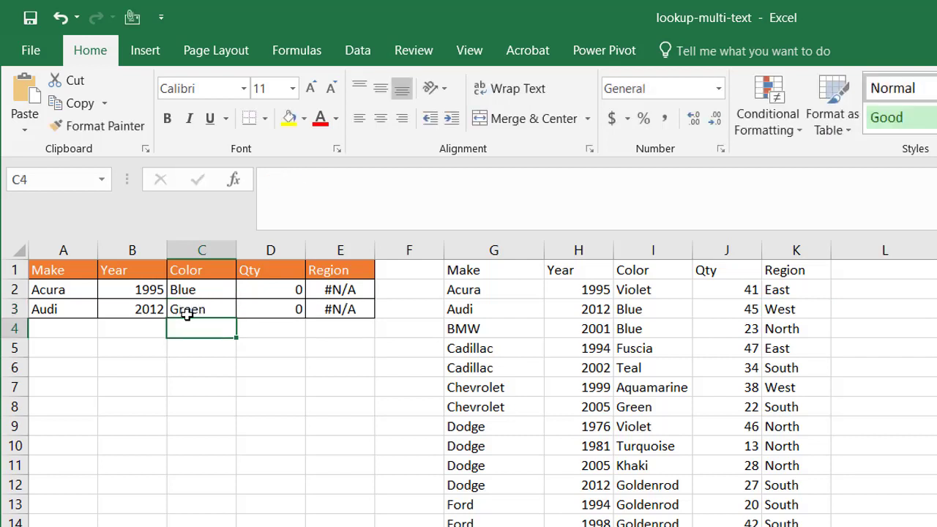
click(286, 313)
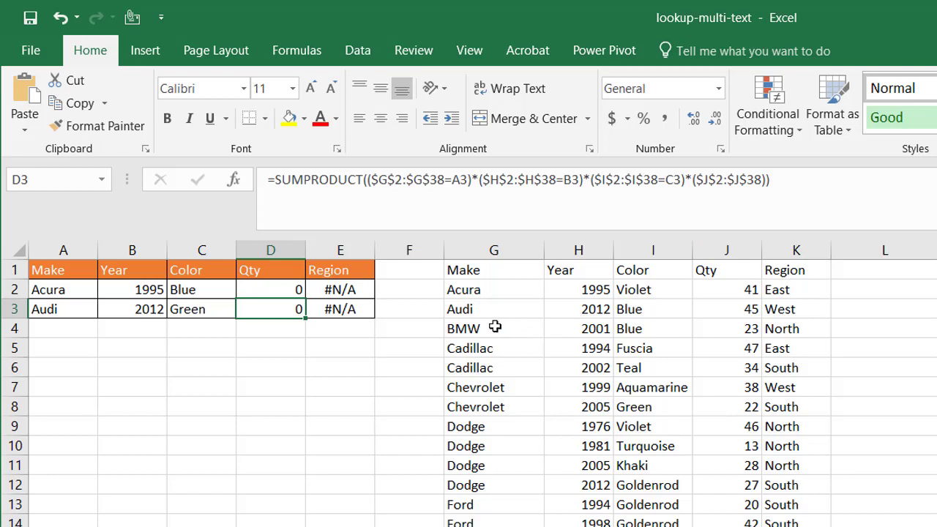
click(347, 310)
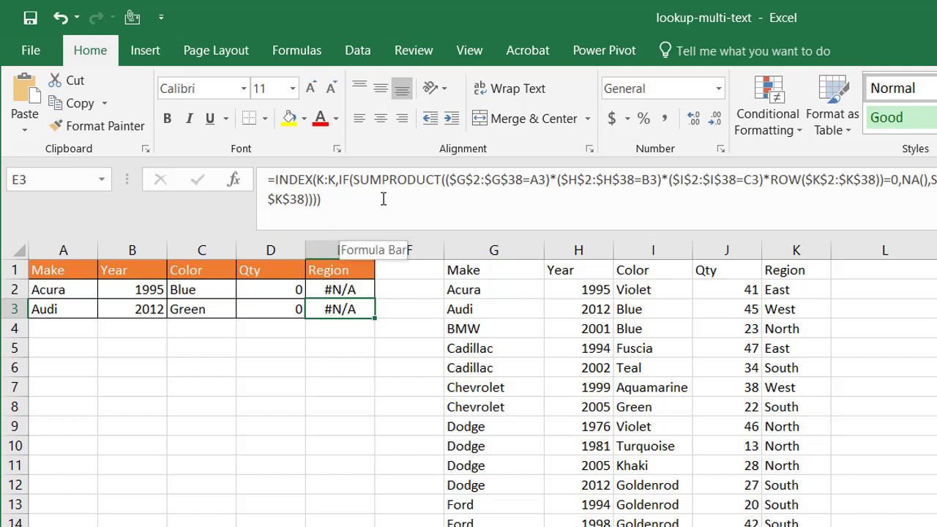
click(270, 292)
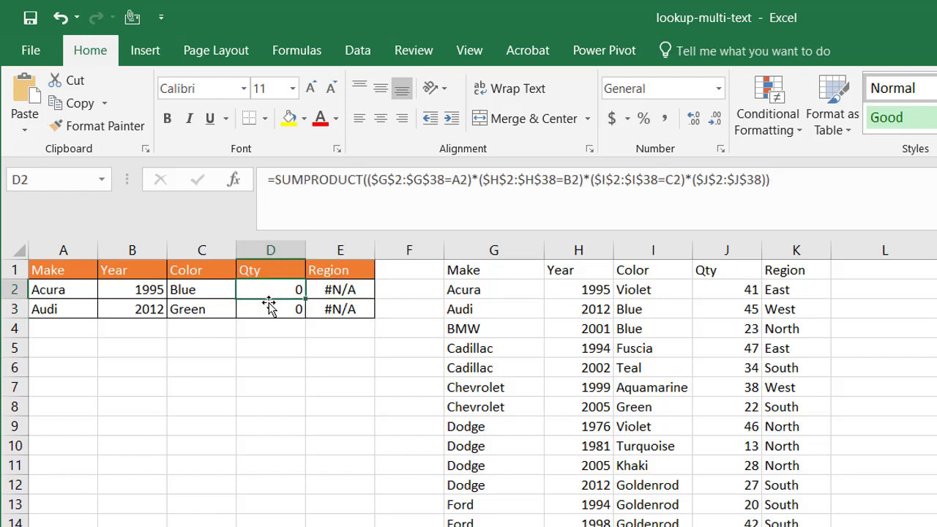
click(267, 307)
click(330, 291)
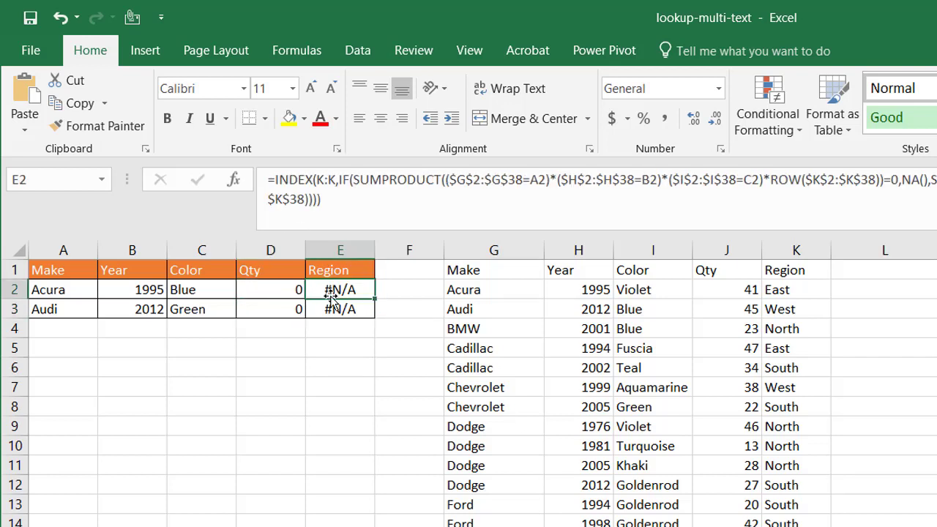
click(338, 310)
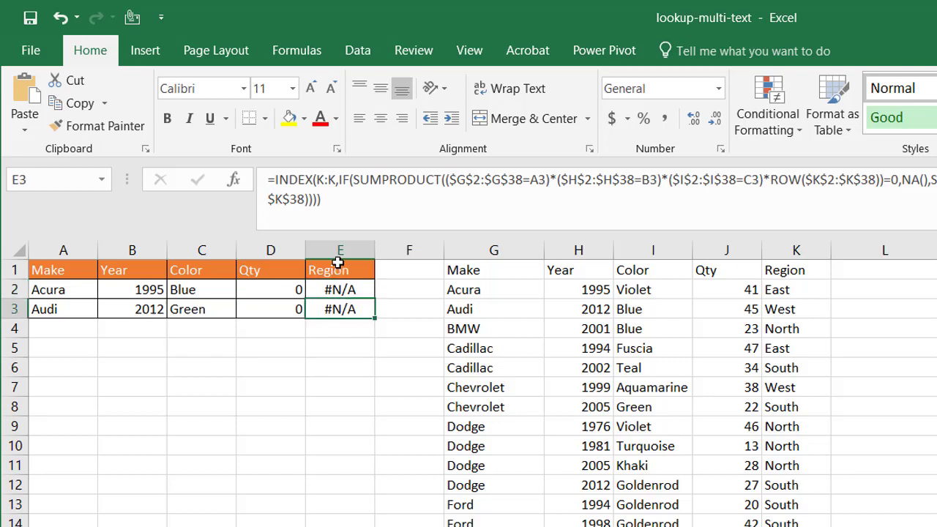